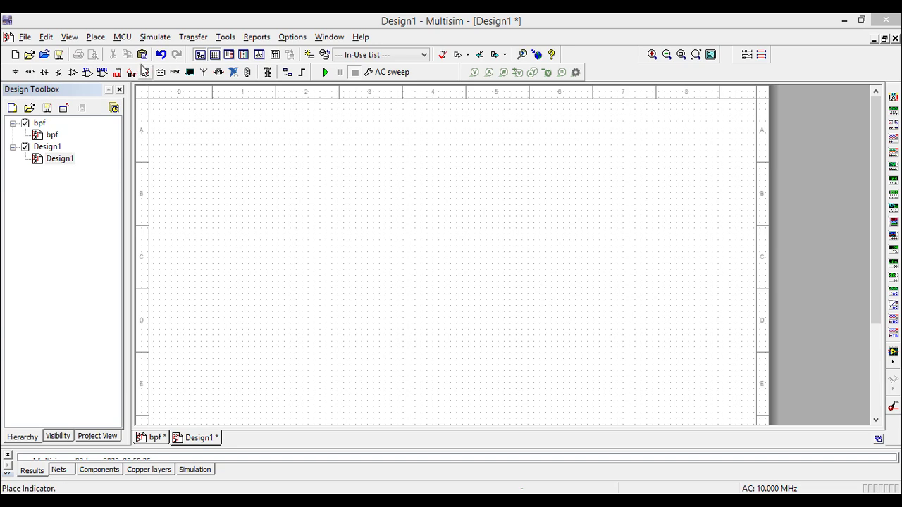
Add the title text "Low Pass Filter" near the sheet's upper edge, in bold at font size 16
left_click(96, 37)
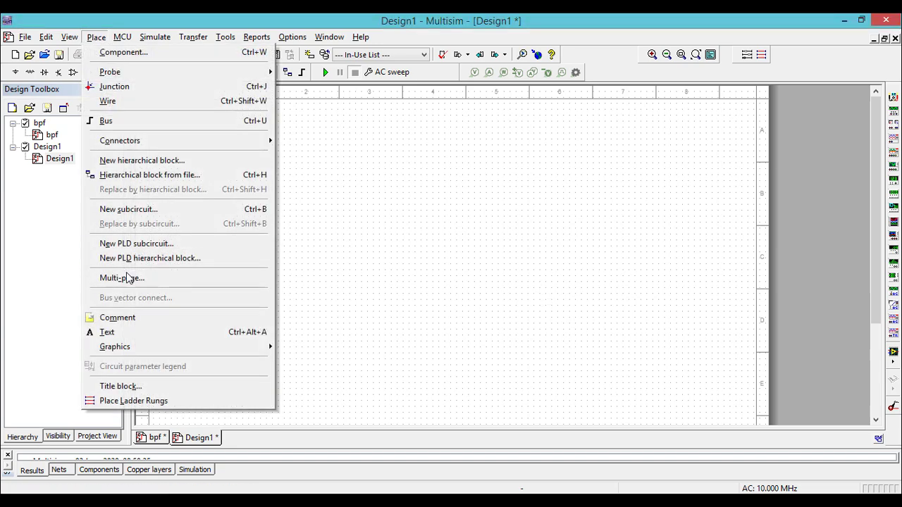
left_click(107, 332)
left_click(359, 116)
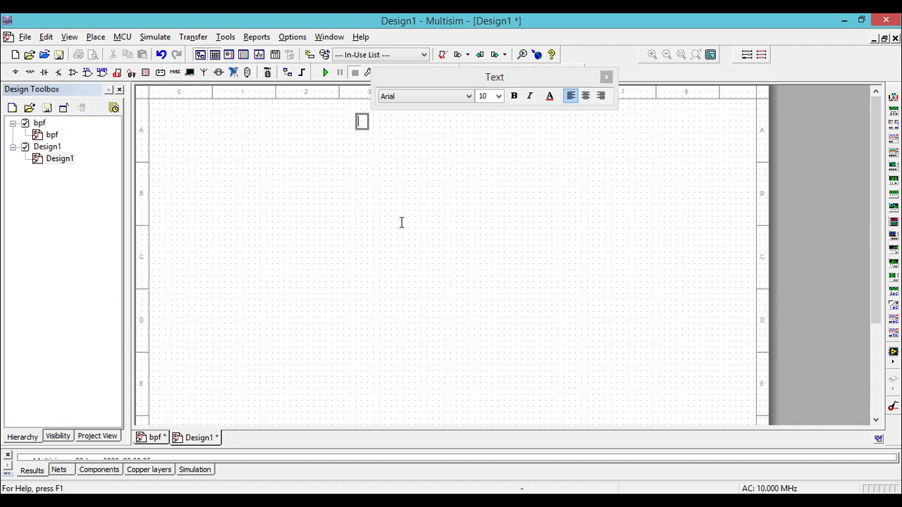
type("Low Pass Filter")
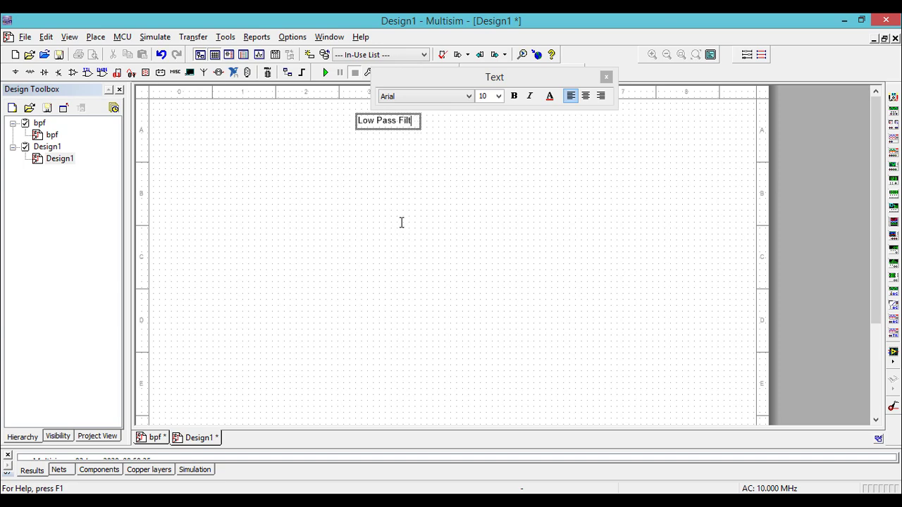
left_click(488, 96)
type("18")
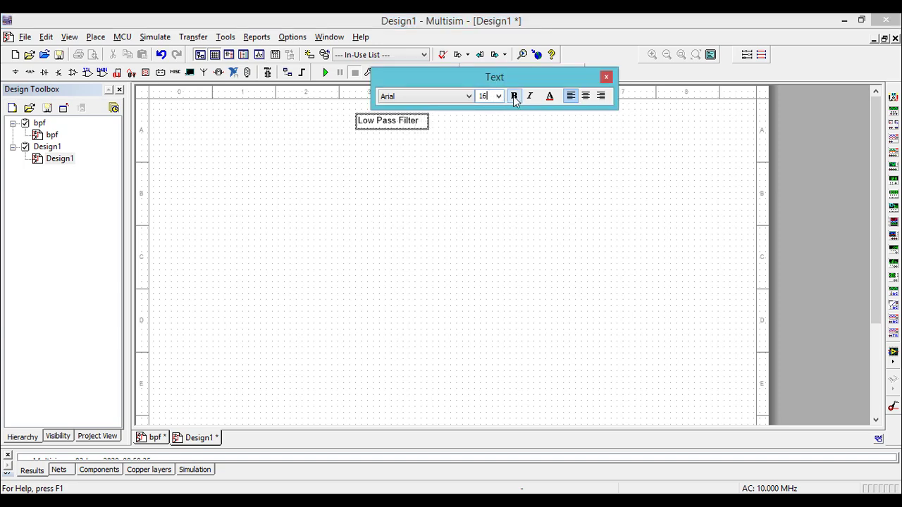
left_click(514, 96)
left_click(606, 76)
left_click(531, 205)
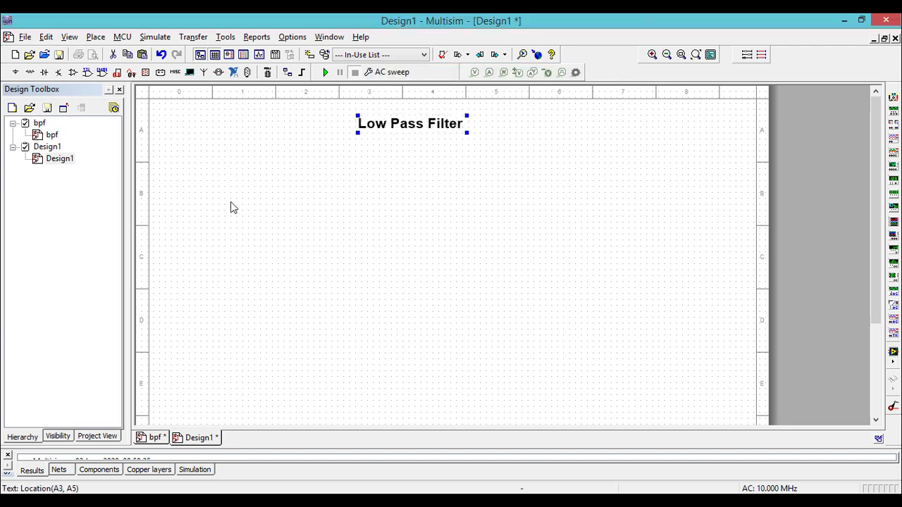
Place one 741 op-amp from the OPAMP family in the middle of the schematic
left_click(73, 73)
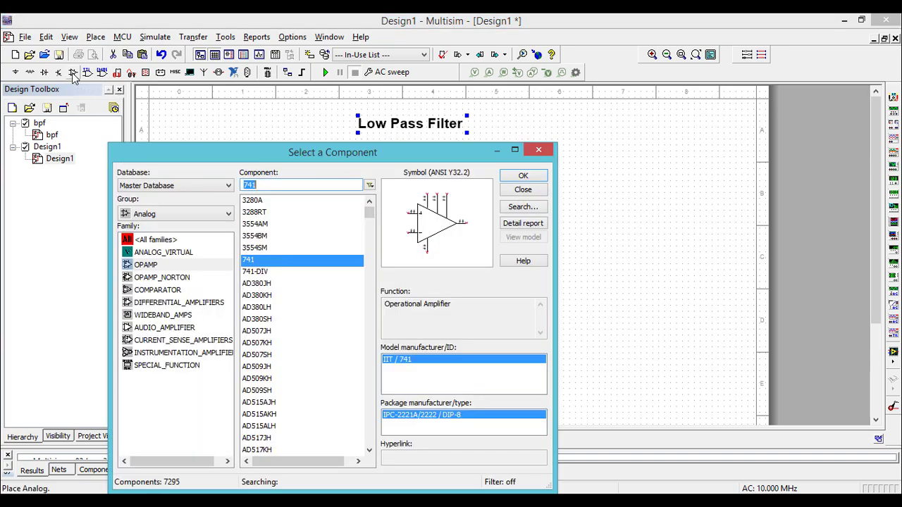
left_click(523, 177)
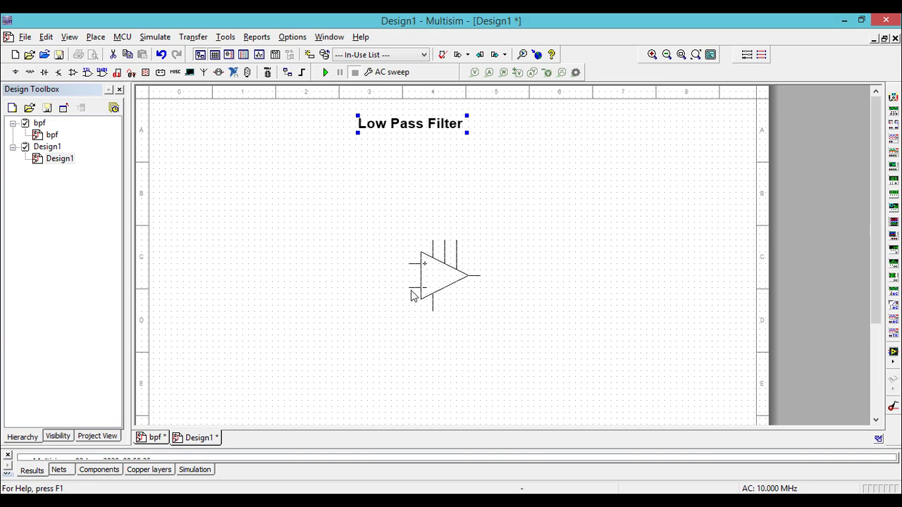
left_click(412, 296)
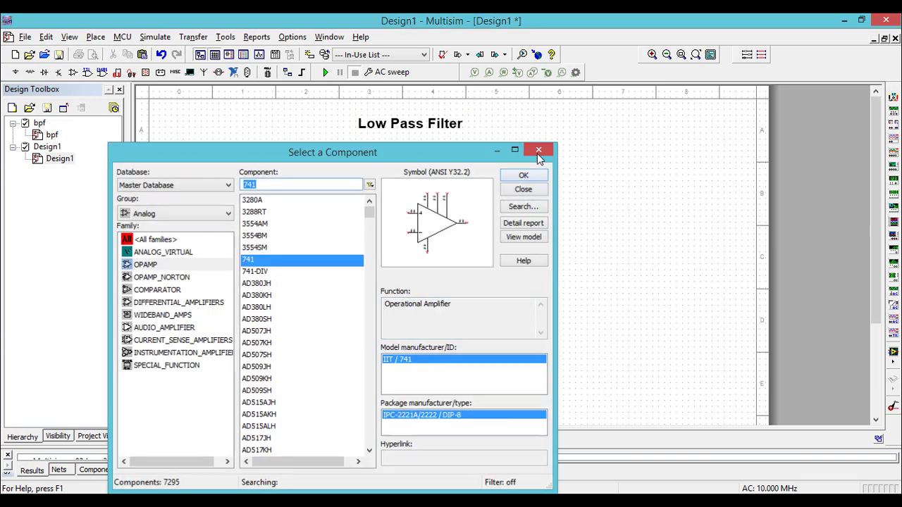
left_click(538, 151)
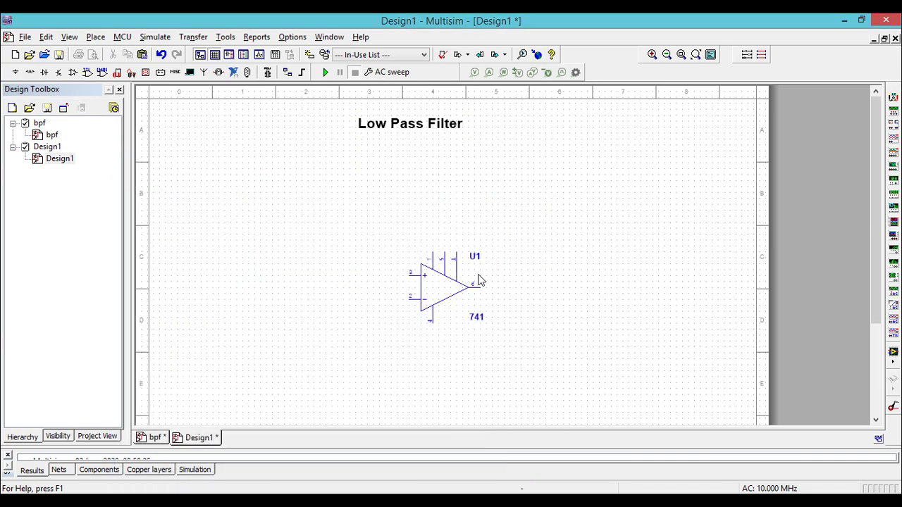
Flip the 741 op-amp vertically so its inverting input is above the non-inverting input
left_click(436, 294)
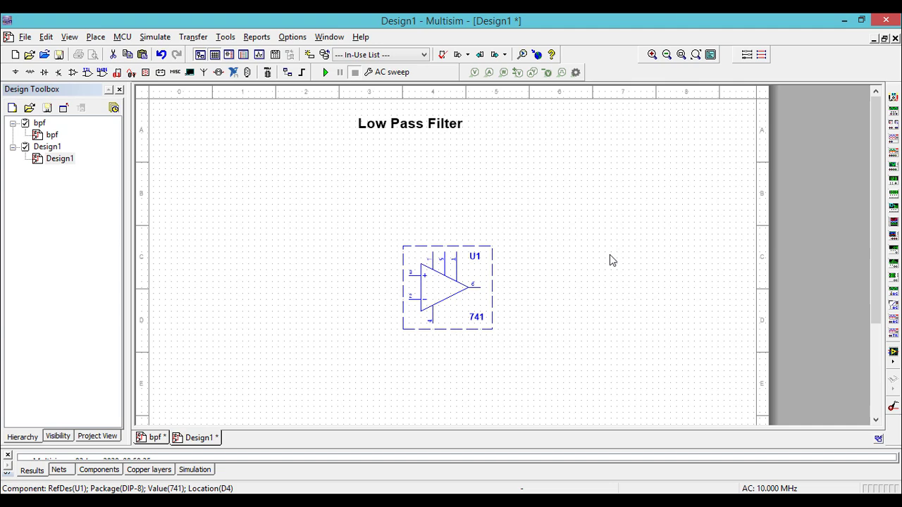
key("alt+y")
left_click(610, 257)
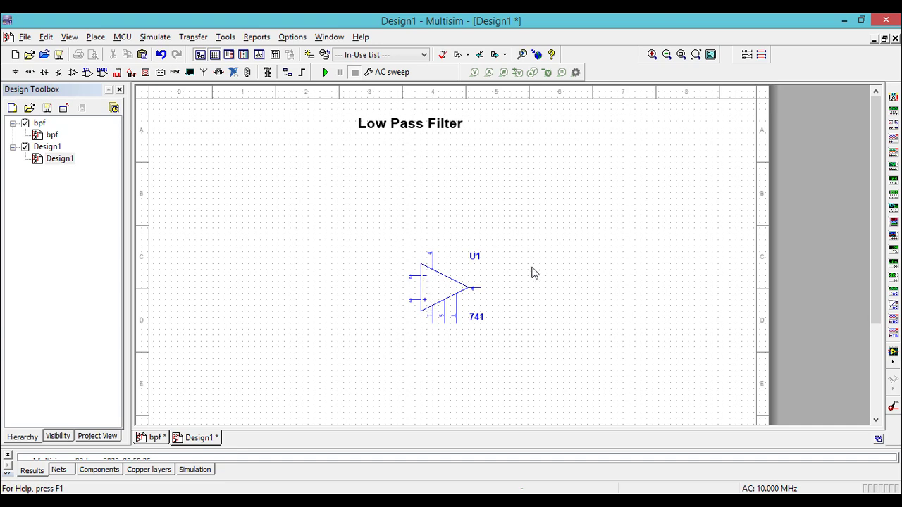
Place a VCC power source rotated 180 degrees below the op-amp, in line with its positive supply pin 7
left_click(16, 73)
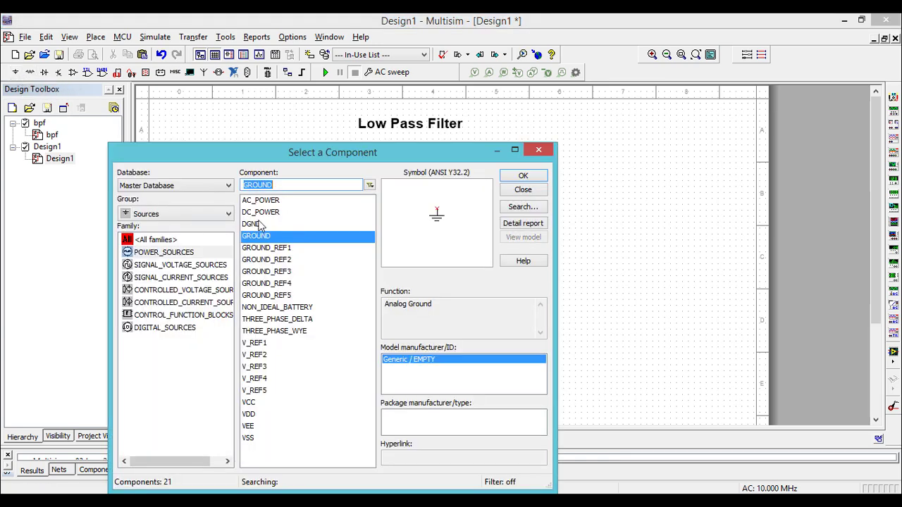
left_click(250, 403)
left_click(524, 177)
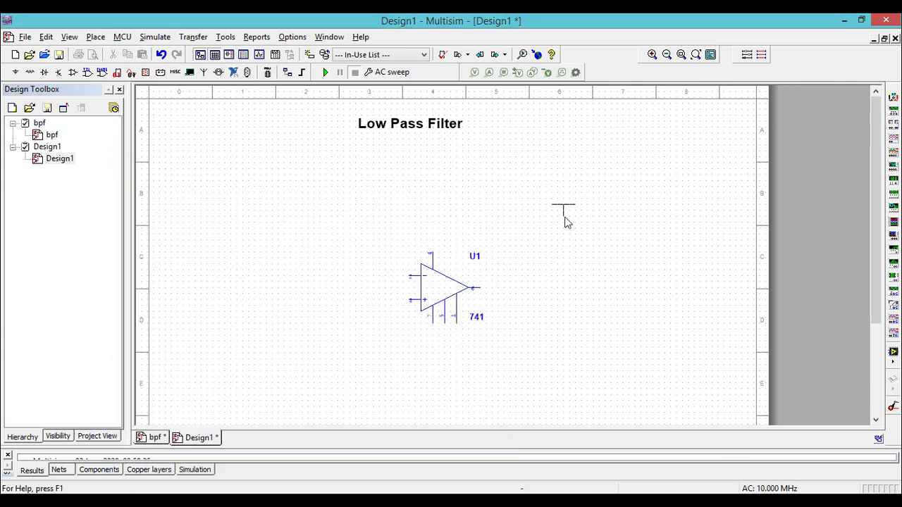
key("ctrl+r")
key("ctrl+r")
left_click(432, 337)
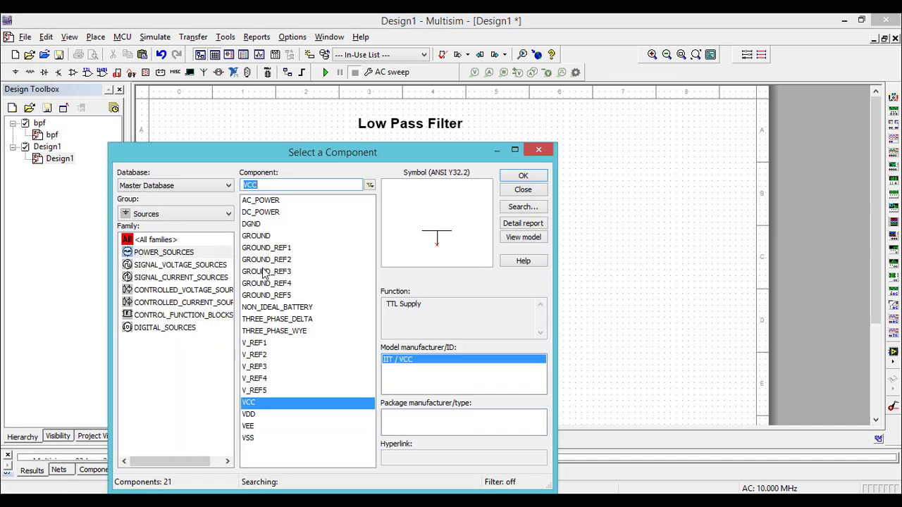
Place a VEE power source directly on the op-amp's upper supply pin 4
left_click(251, 427)
left_click(525, 177)
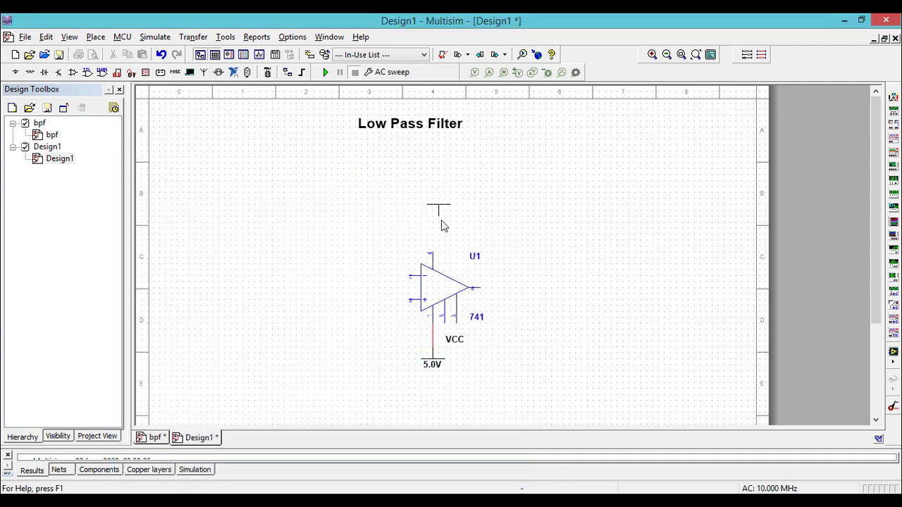
left_click(435, 255)
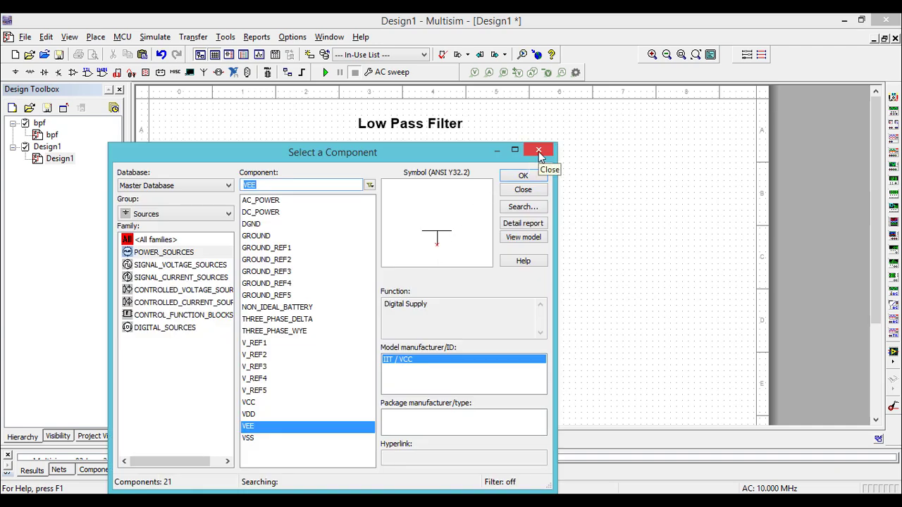
Place an analog GROUND symbol to the left of and slightly below the op-amp's non-inverting input
left_click(255, 237)
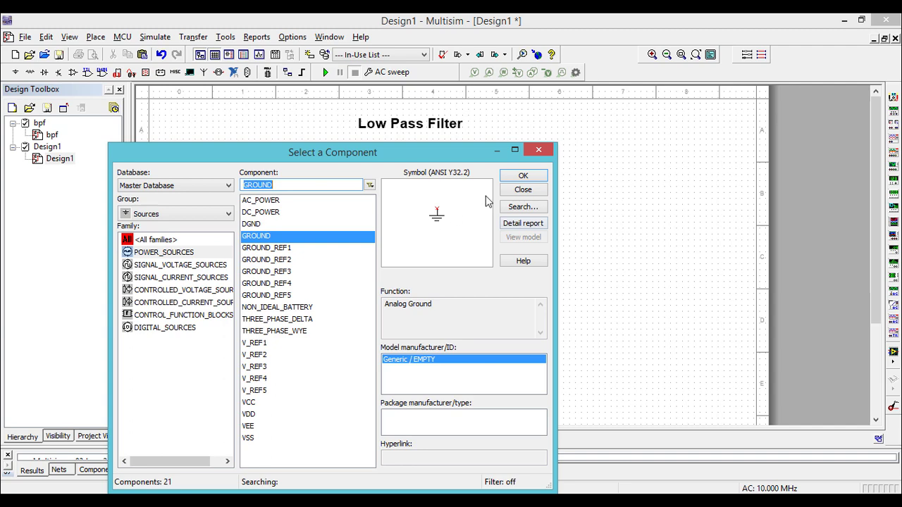
left_click(523, 179)
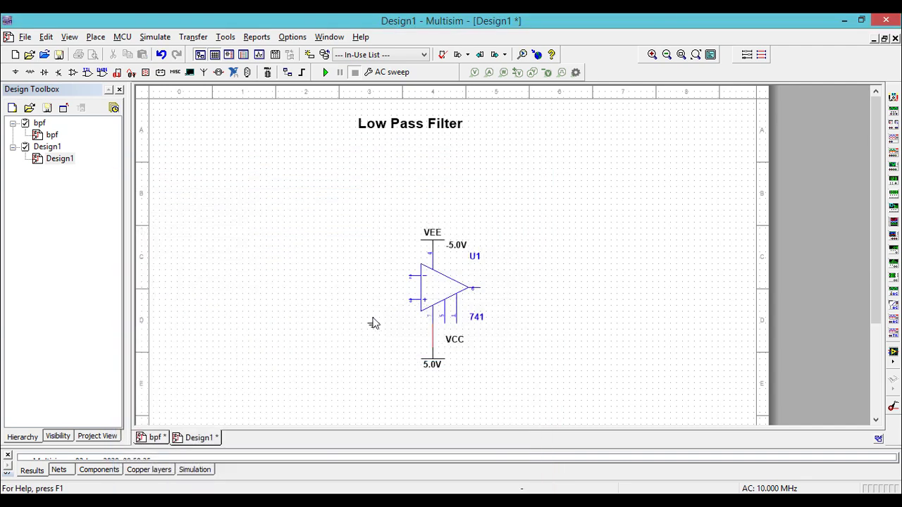
left_click(372, 319)
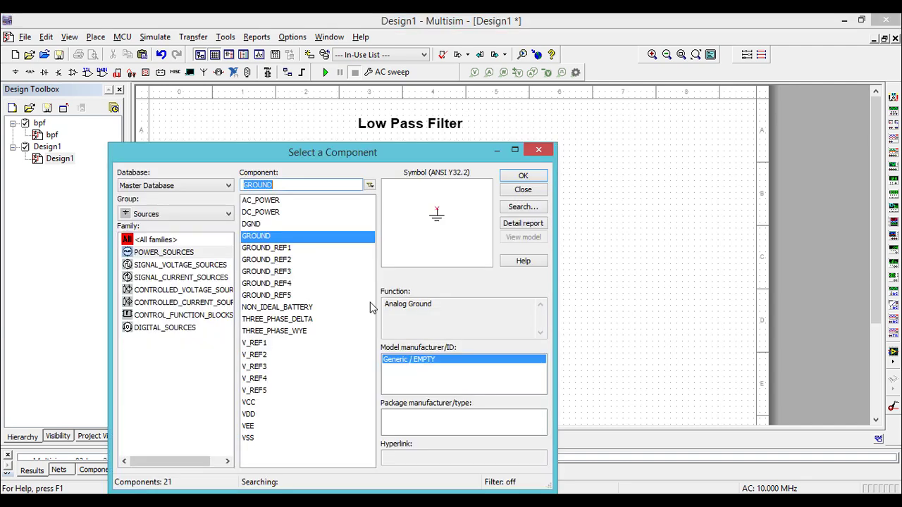
Place two 1 kΩ resistors from the Basic group, one left of the inverting input and one above the op-amp
left_click(177, 215)
scroll(177, 222, "up", 2)
left_click(172, 254)
left_click(154, 403)
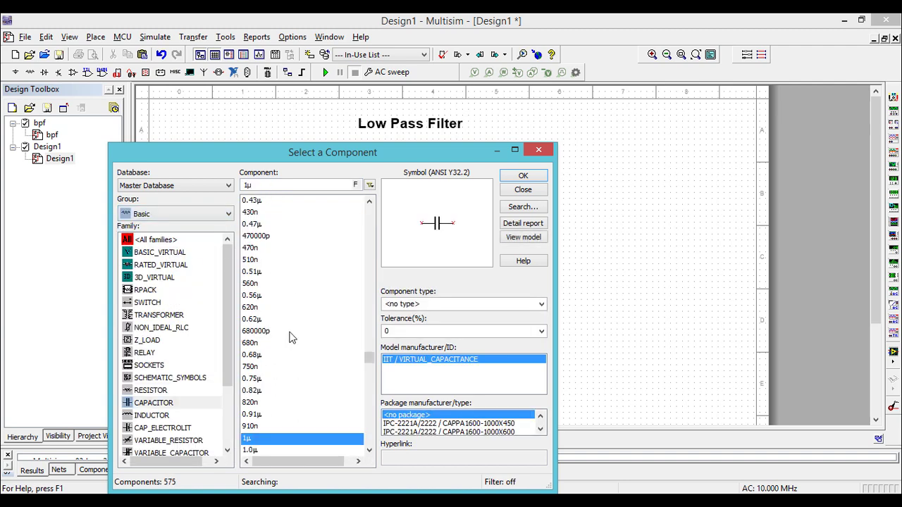
left_click(151, 391)
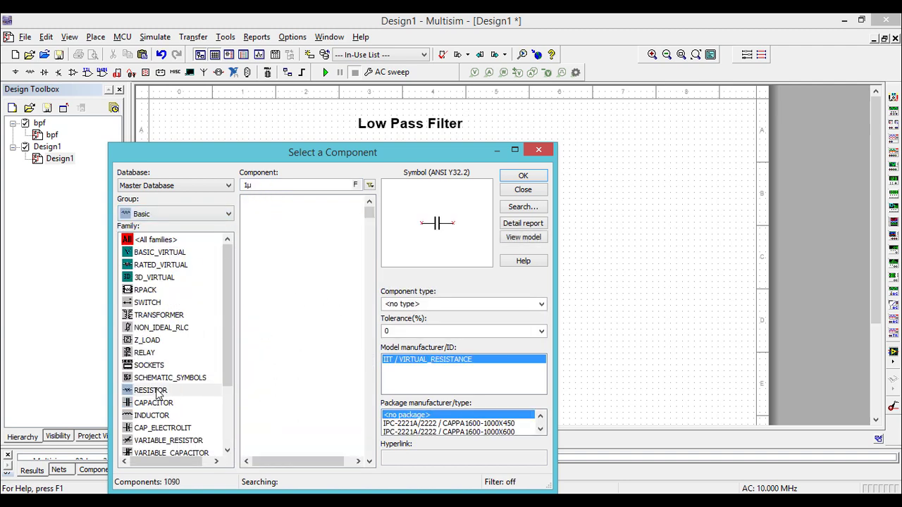
left_click(523, 176)
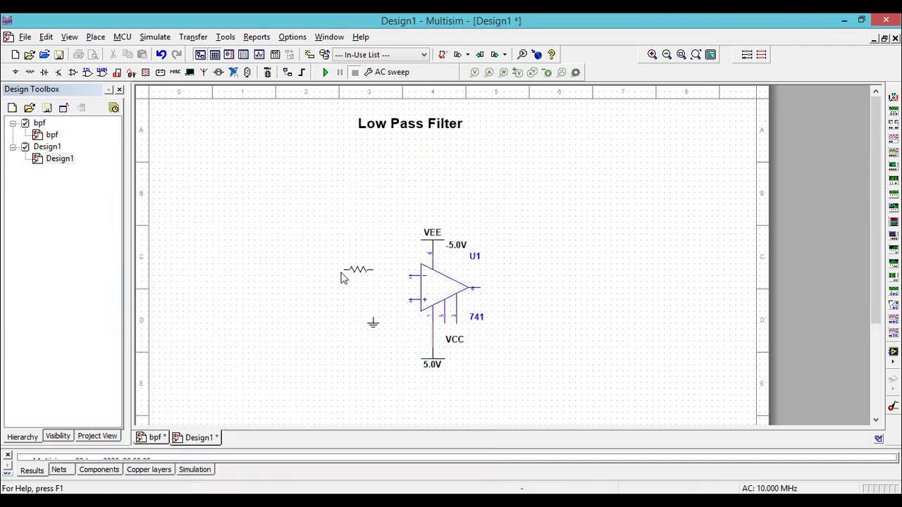
left_click(340, 276)
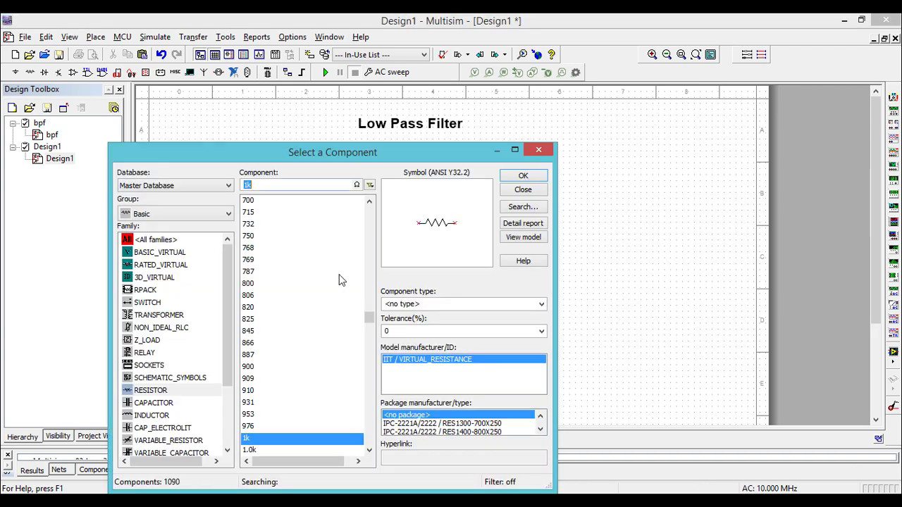
left_click(523, 176)
left_click(425, 206)
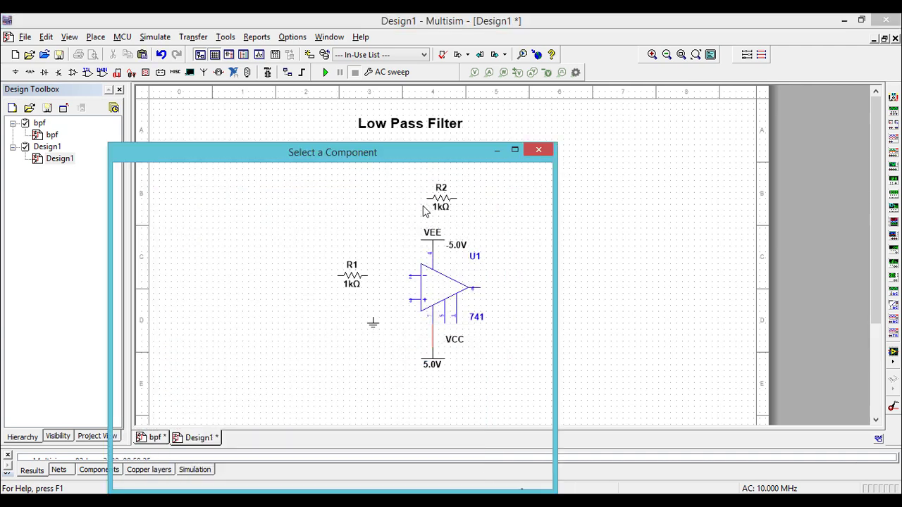
Place a 1 µF capacitor above resistor R2
left_click(166, 402)
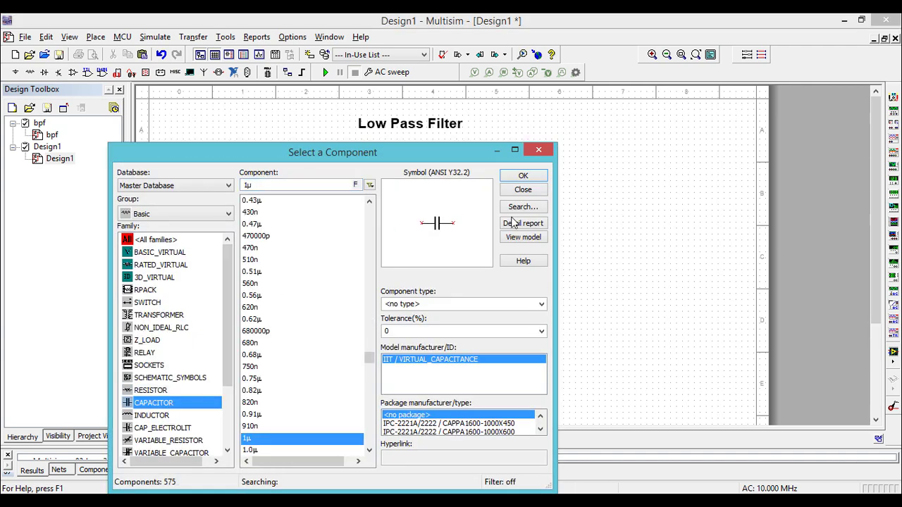
left_click(523, 175)
left_click(425, 172)
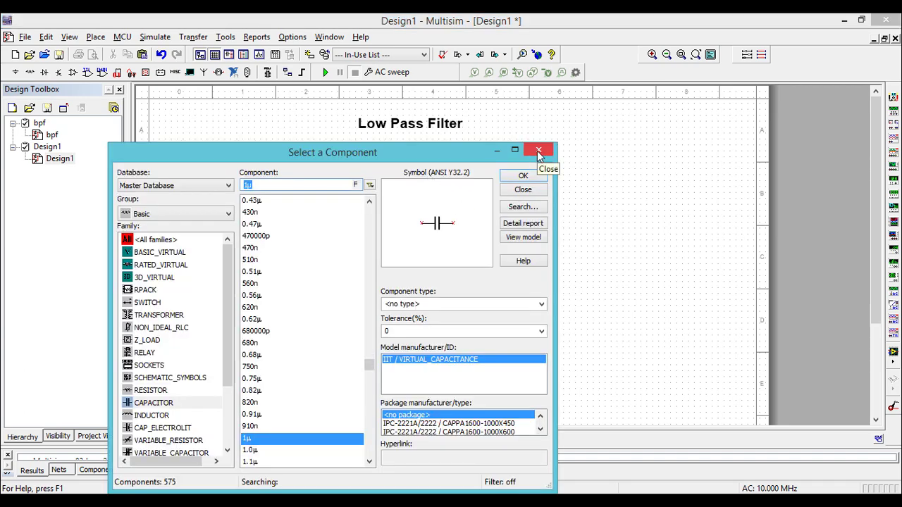
left_click(540, 152)
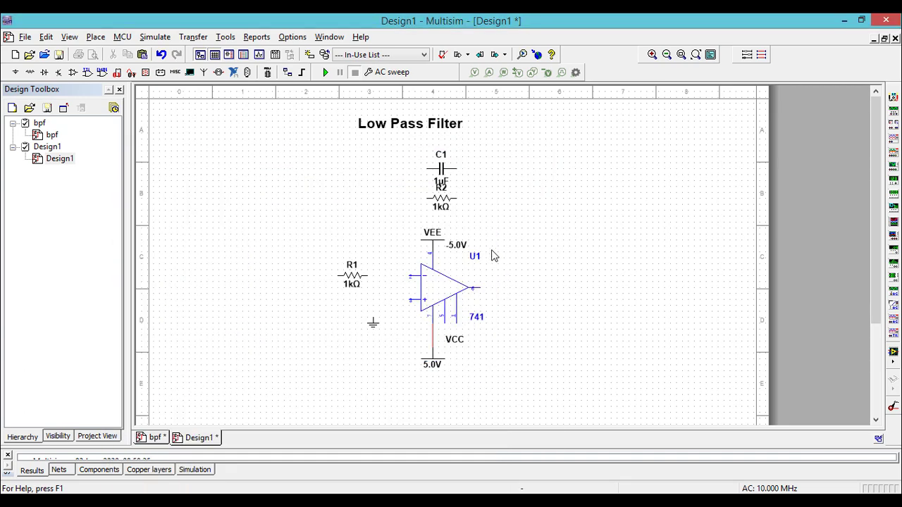
Nudge capacitor C1 slightly upward so its value label clears the R2 label
left_click(449, 175)
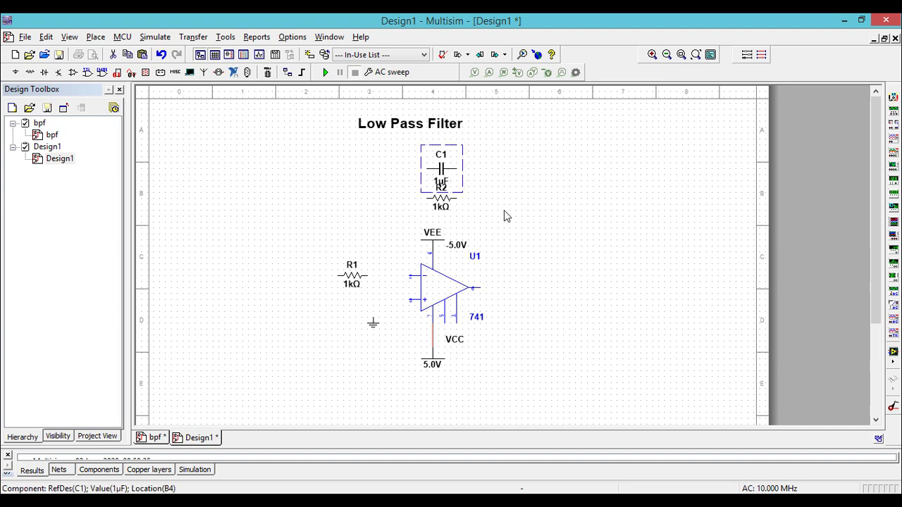
key("Up")
key("Up")
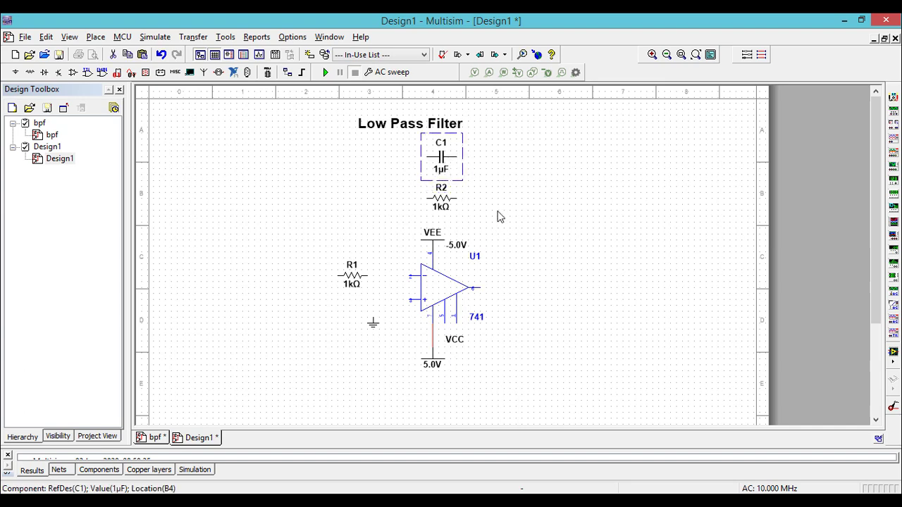
key("Down")
left_click(549, 211)
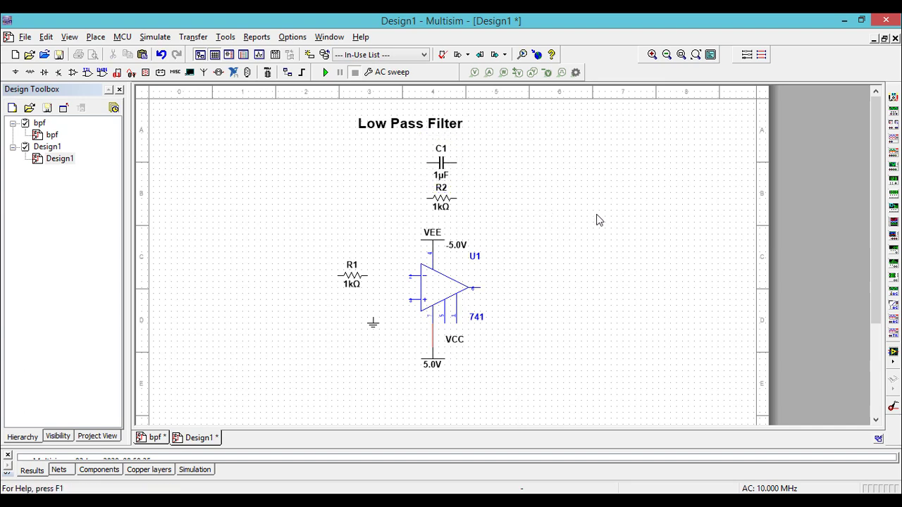
Place a function generator left of R1 and a two-channel oscilloscope to the right of the op-amp
left_click(893, 113)
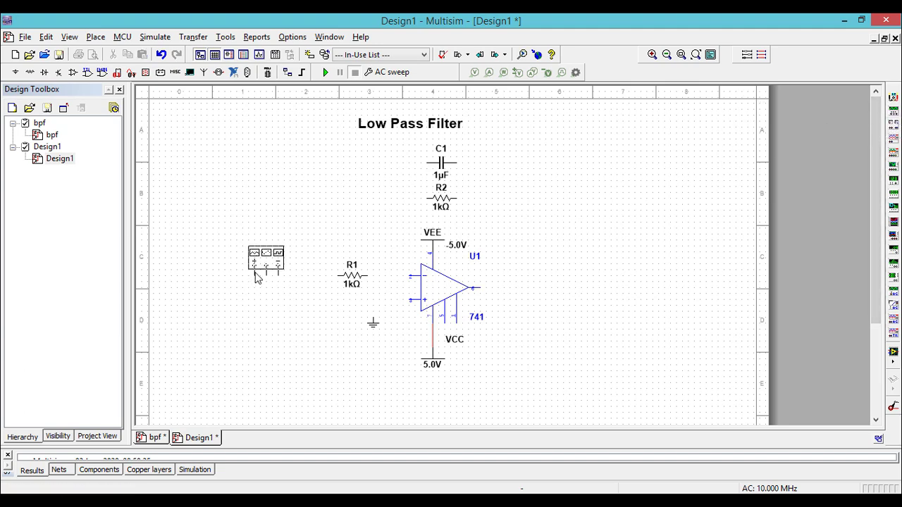
left_click(258, 270)
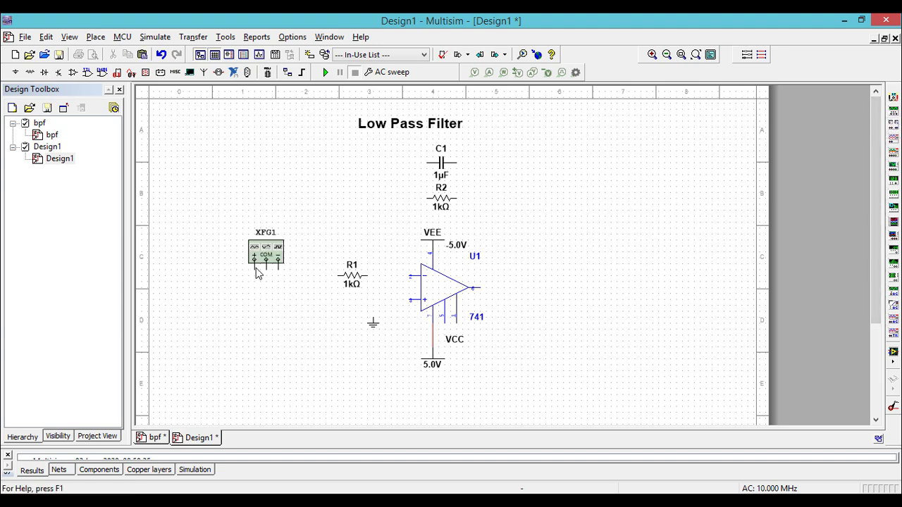
left_click(893, 141)
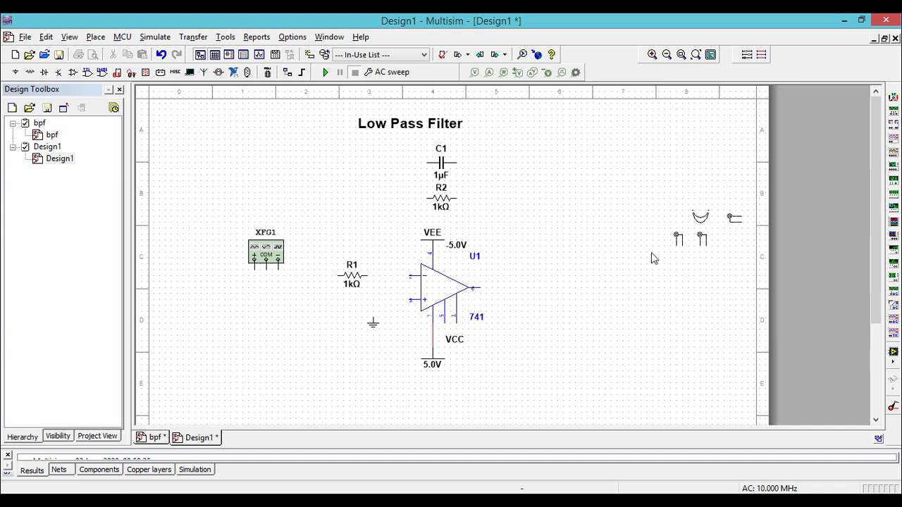
left_click(547, 272)
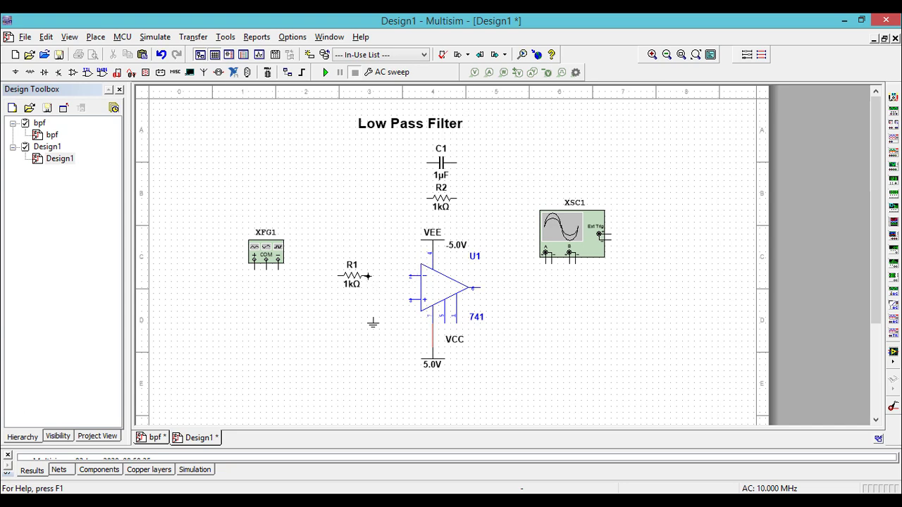
Wire the right end of R1 to the op-amp's inverting input
left_click(367, 277)
left_click(410, 277)
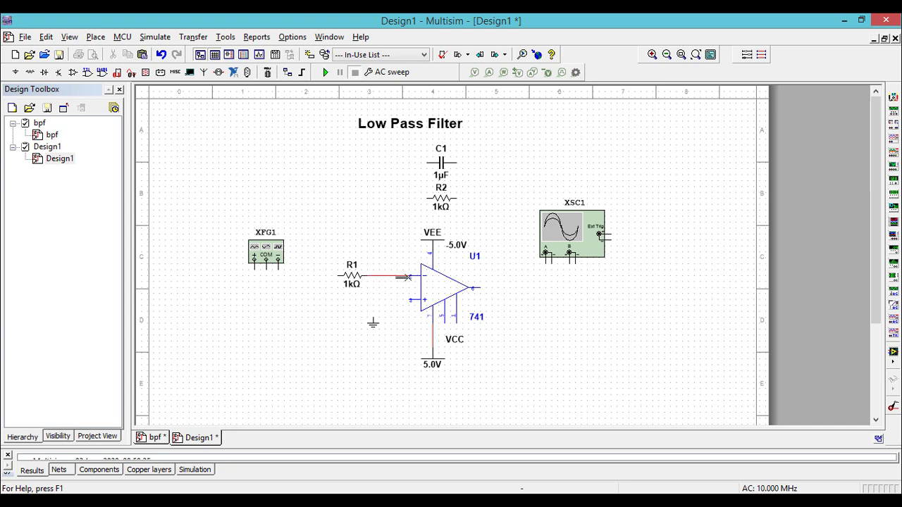
Wire the function generator's positive output to R1, and its common terminal and the op-amp's non-inverting input to ground
left_click(336, 276)
left_click(254, 270)
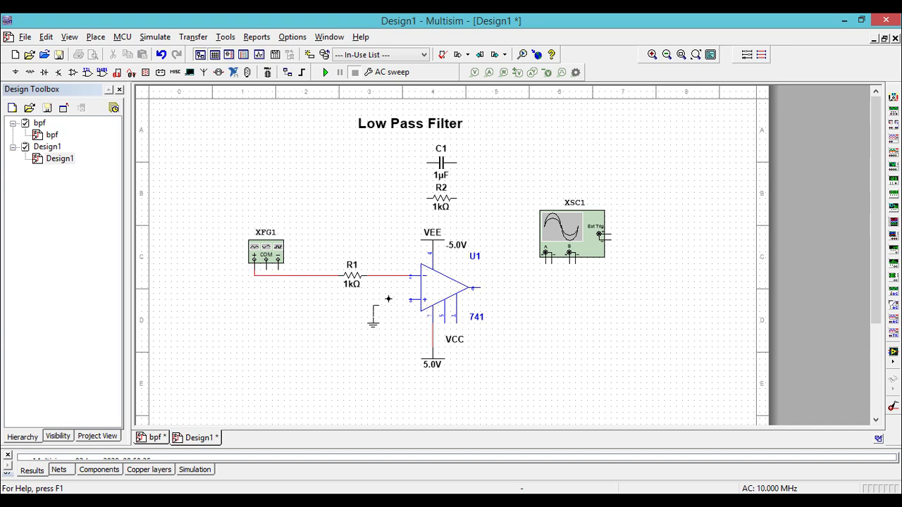
left_click(373, 306)
left_click(410, 300)
left_click(373, 305)
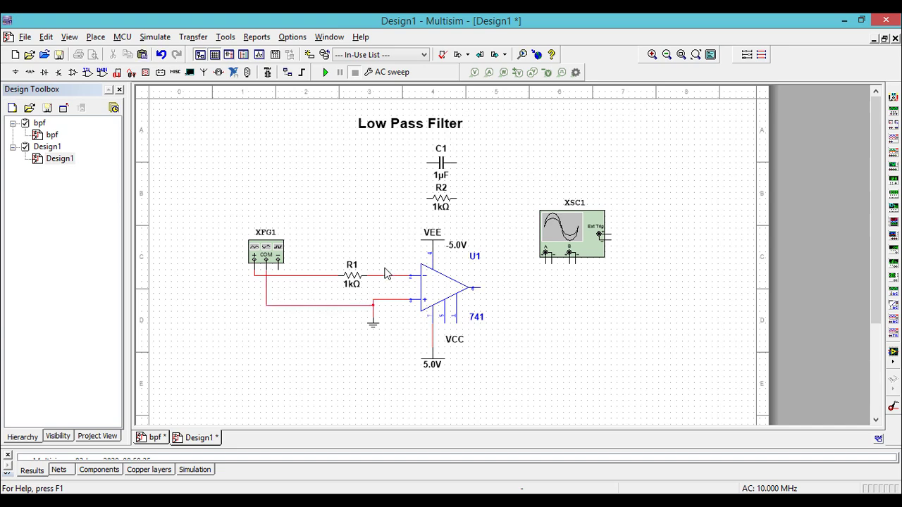
Wire R2 as the feedback path between the op-amp's inverting input and its output
left_click(425, 199)
left_click(385, 275)
left_click(456, 199)
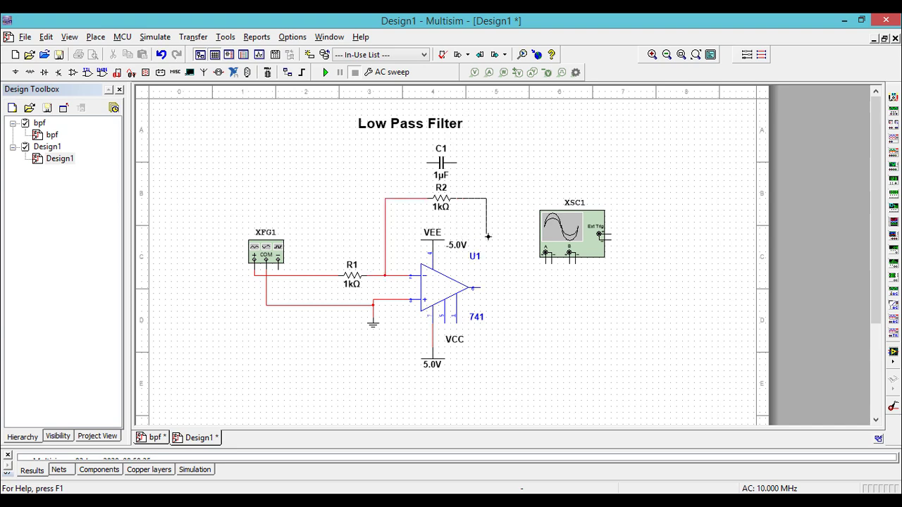
left_click(479, 289)
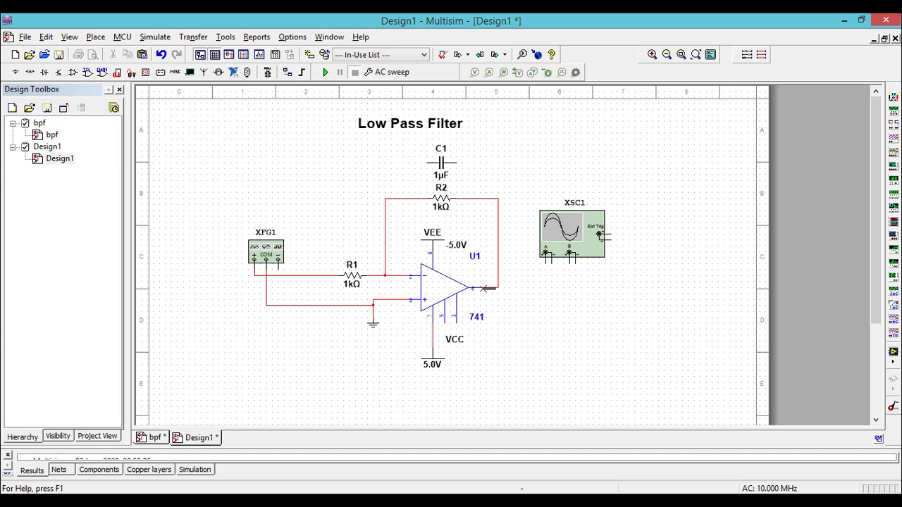
Wire both ends of C1 to the feedback wires so that it sits in parallel with R2
left_click(429, 162)
left_click(385, 198)
left_click(498, 198)
Set the voltage of the op-amp's negative supply VEE to -12 V
double_click(453, 247)
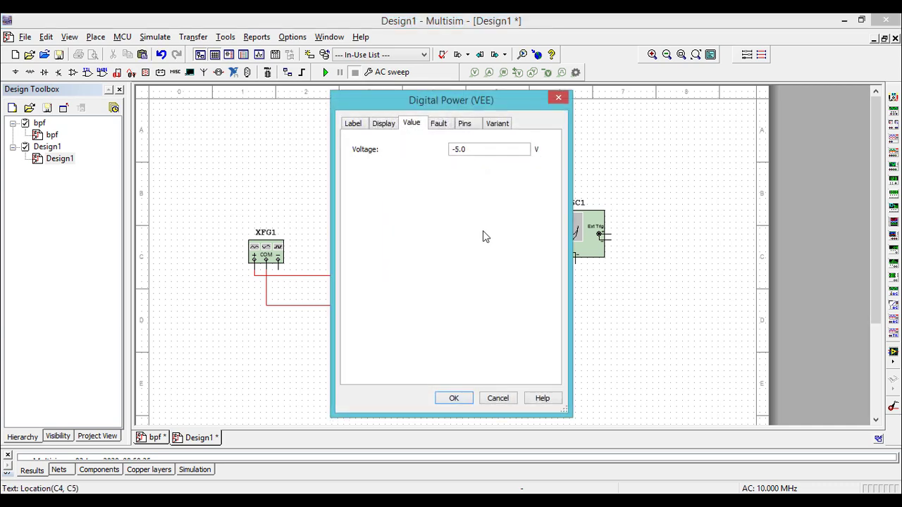
left_click_drag(479, 152, 434, 154)
type("-12")
left_click(456, 399)
Set the voltage of the op-amp's positive supply VCC to 12 V
double_click(436, 370)
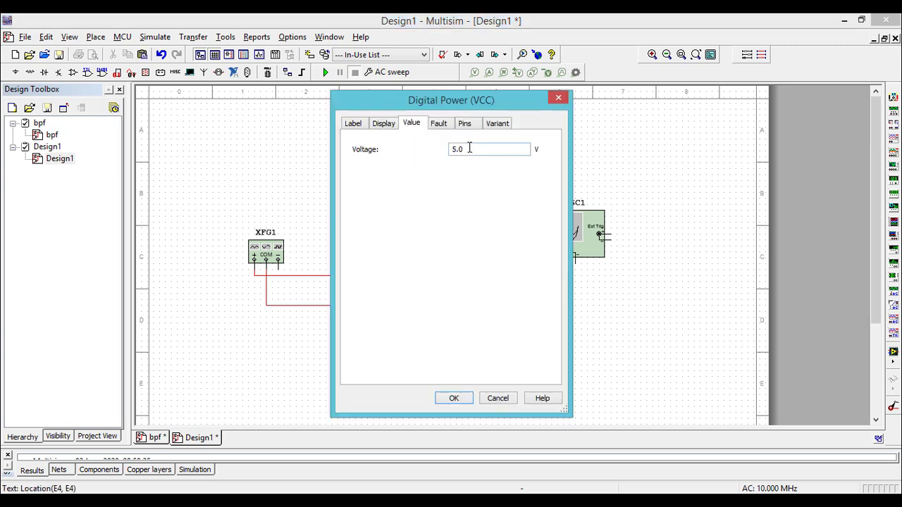
left_click_drag(469, 149, 413, 149)
type("12")
left_click(454, 399)
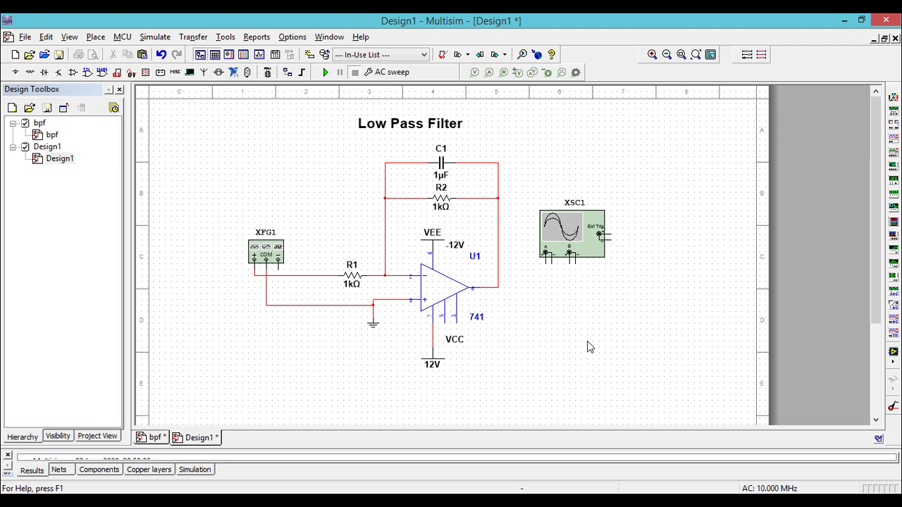
Set the function generator's amplitude to 1 Vp and its frequency to 1000 Hz
double_click(268, 253)
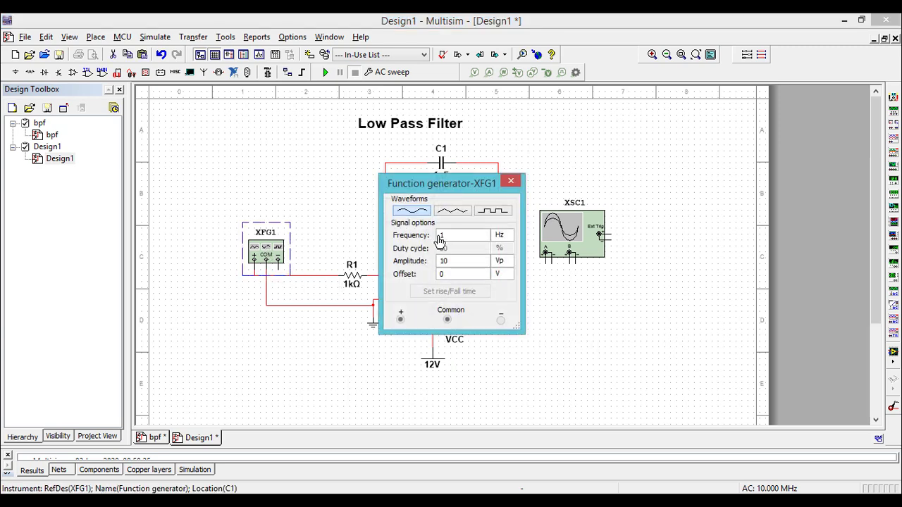
left_click(451, 262)
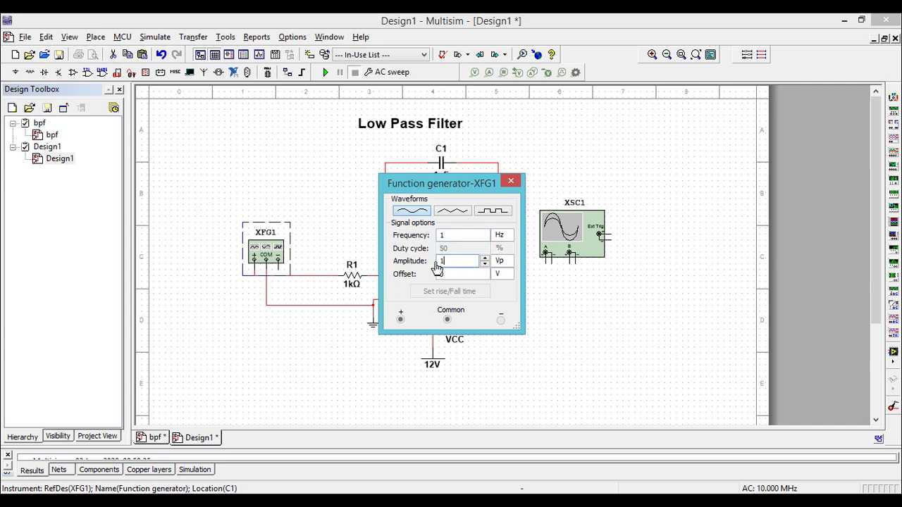
type("1")
left_click(456, 238)
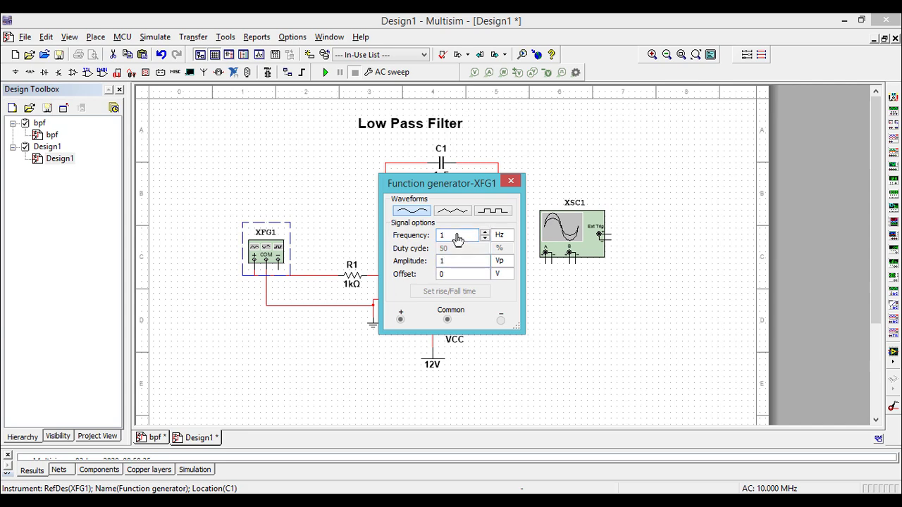
type("1000")
left_click(511, 181)
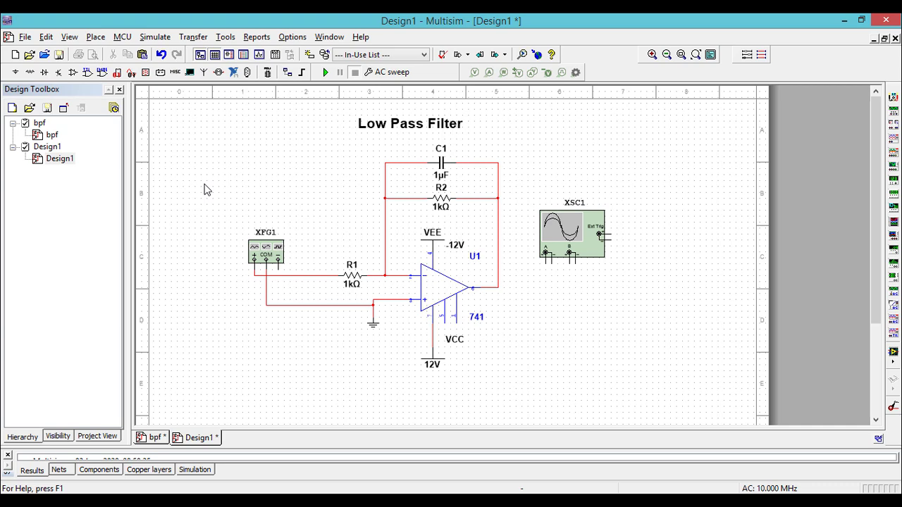
Add a text note above the function generator with the cutoff formula "Fc = 1/2*3.14*R*C"
left_click(96, 37)
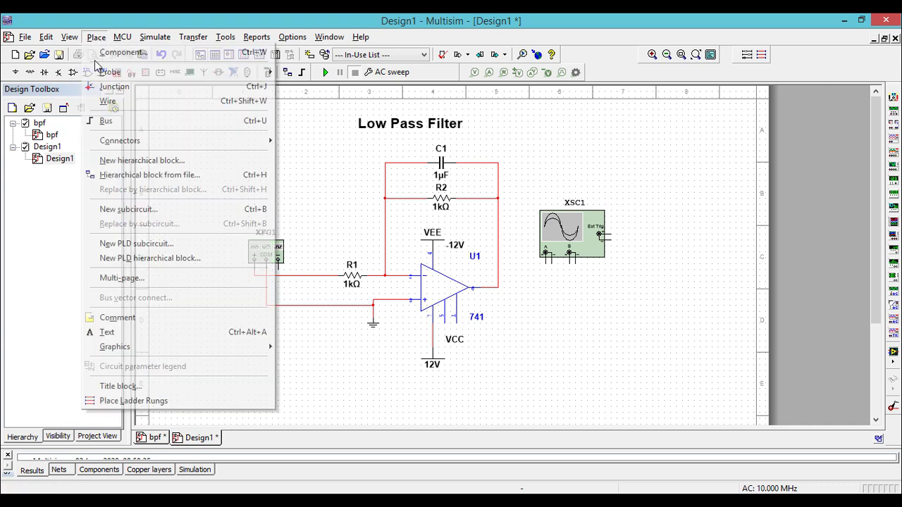
left_click(115, 337)
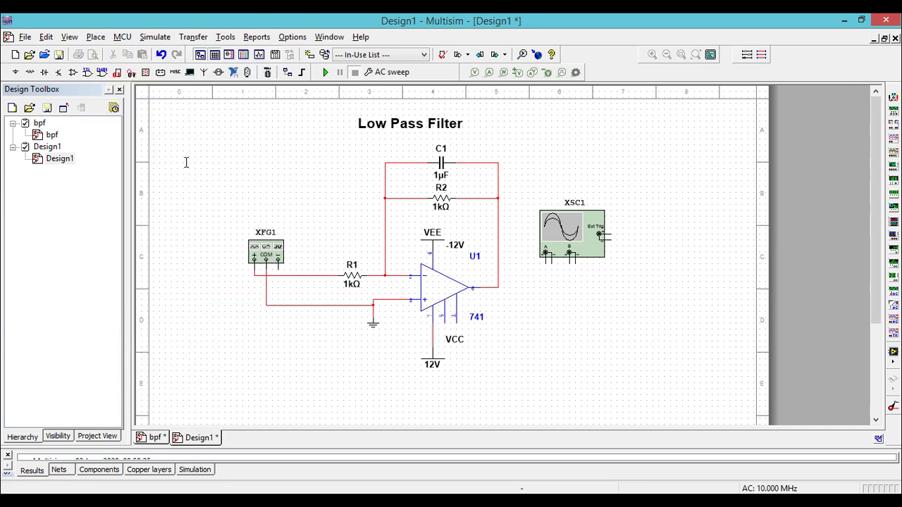
left_click(186, 162)
type("Fc")
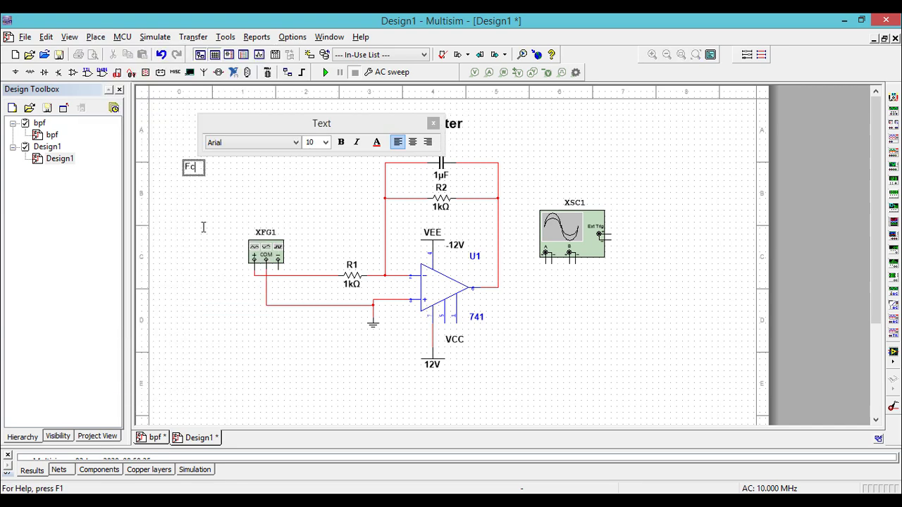
type(" = 1/2*3.1")
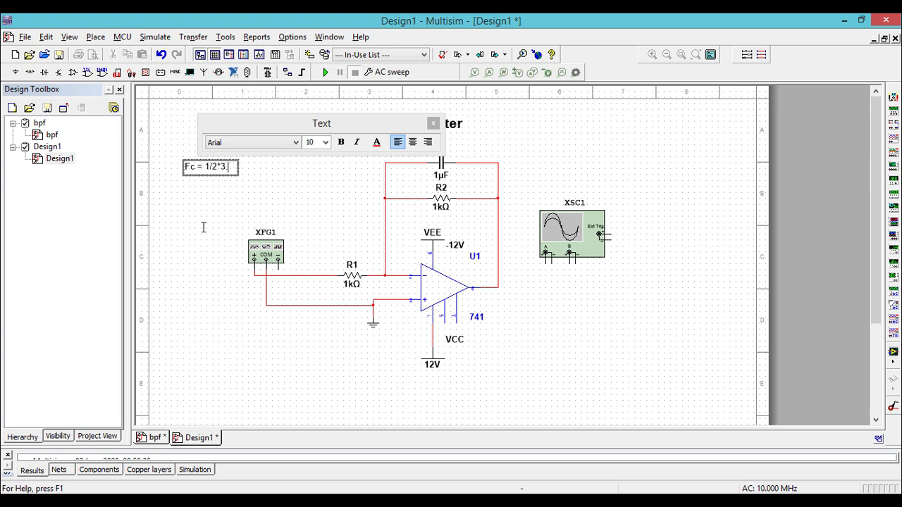
type("4*R")
key("BackSpace")
type("*C")
key("Return")
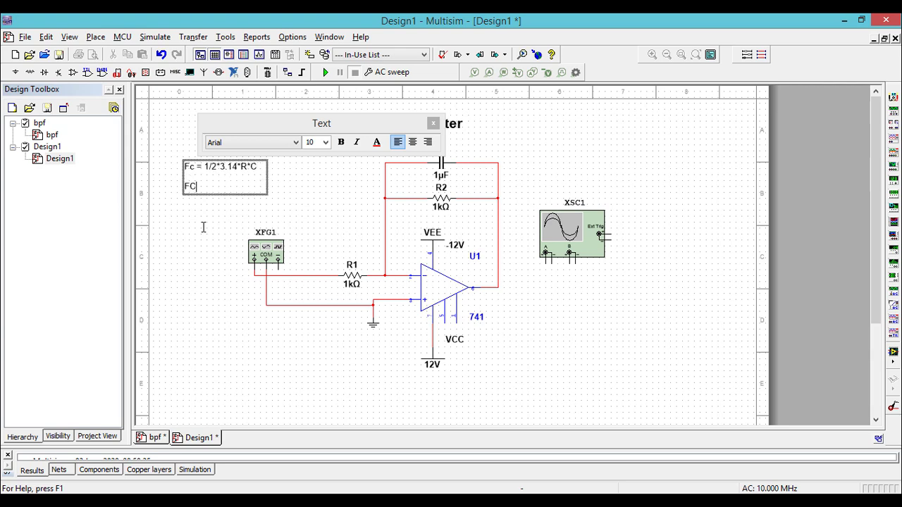
Complete the note with the lines "Fc = 4KHz", "R = 2K" and "C = 20nF"
type("Fc = 4KHz")
key("Return")
key("Return")
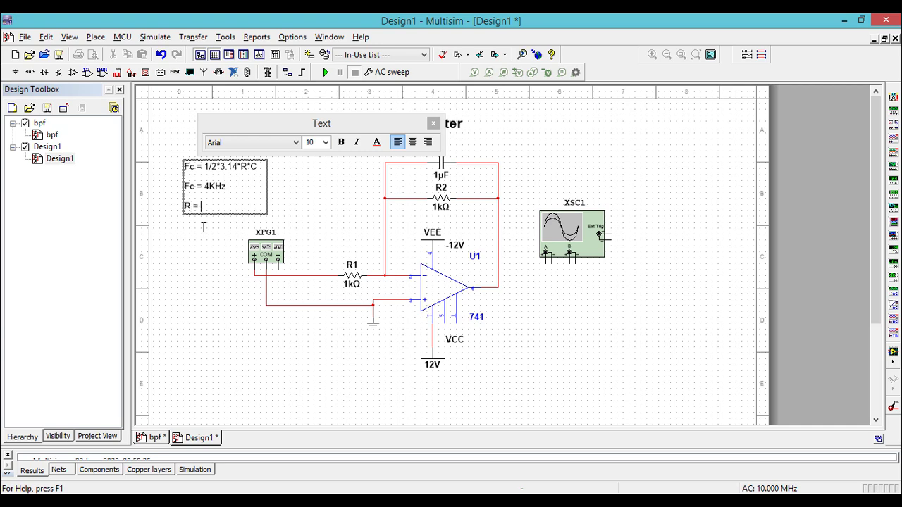
key("Return")
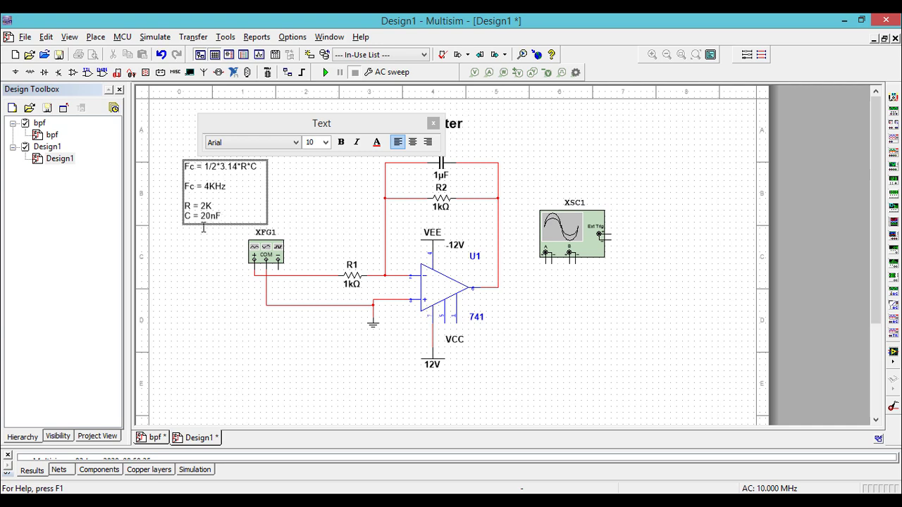
left_click(433, 123)
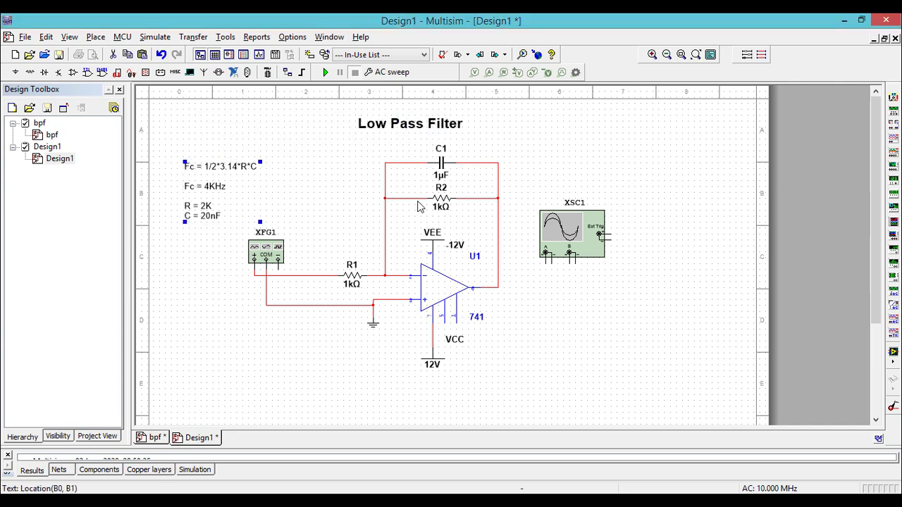
Set resistor R2 to 2 kΩ and capacitor C1 to 20 nF
double_click(441, 198)
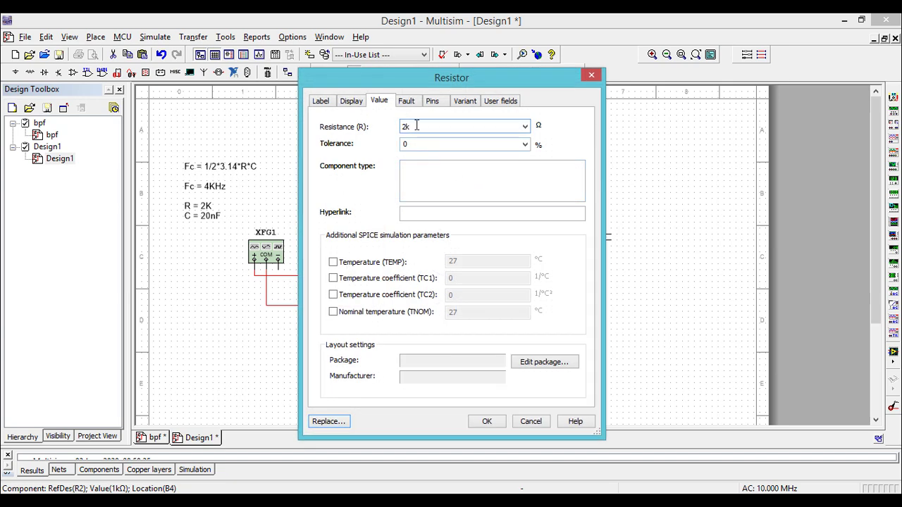
left_click(487, 421)
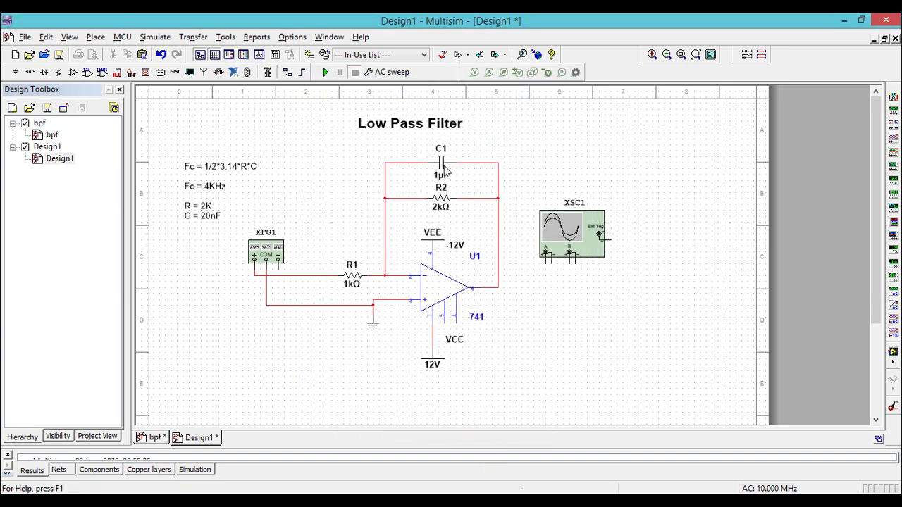
double_click(441, 165)
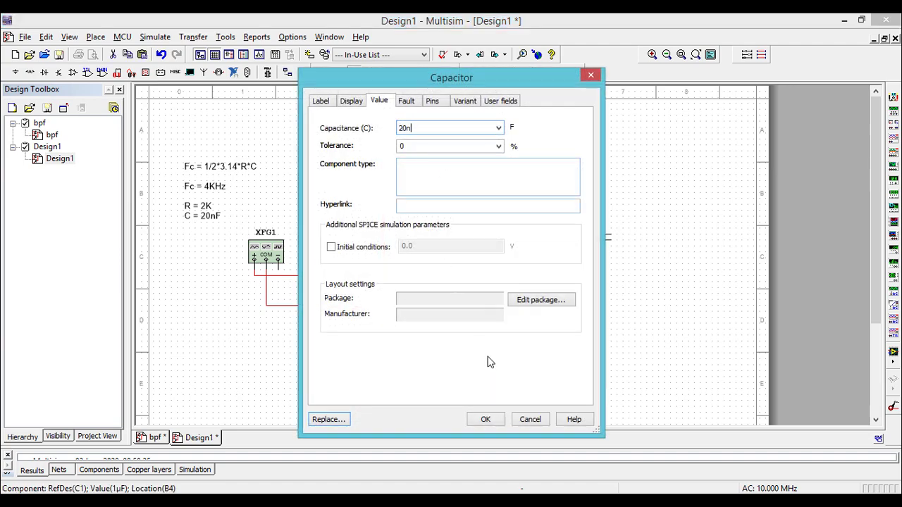
left_click(488, 421)
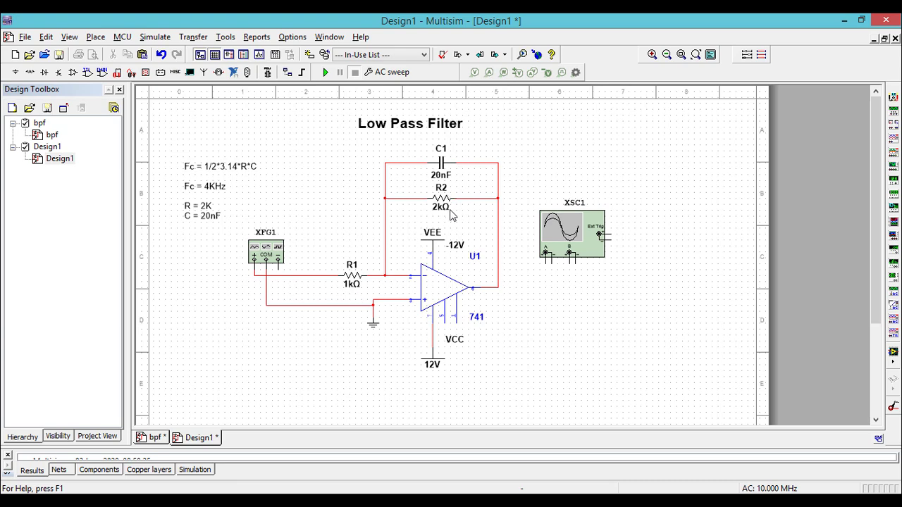
left_click(545, 261)
left_click(498, 288)
left_click(531, 287)
key("Delete")
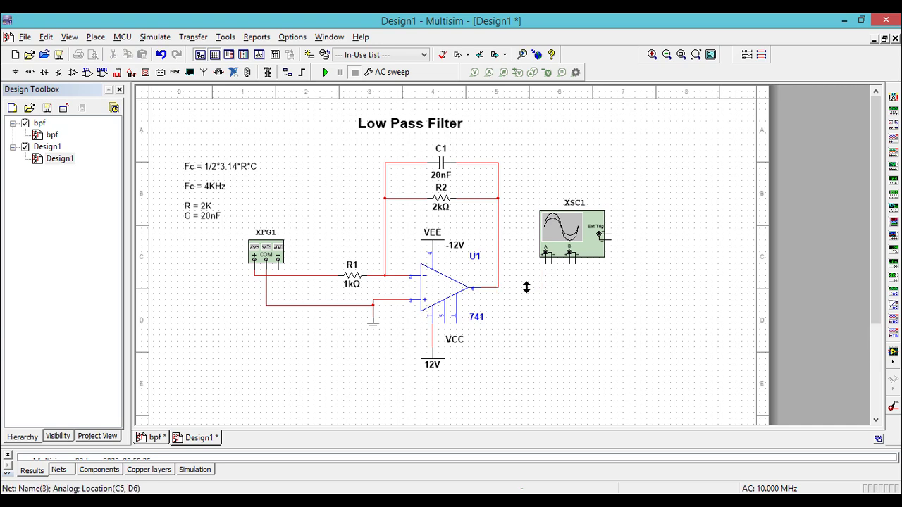
Wire oscilloscope channel A's positive terminal to the wire between generator and R1, and its negative terminal to a copied ground placed below the oscilloscope
left_click(546, 263)
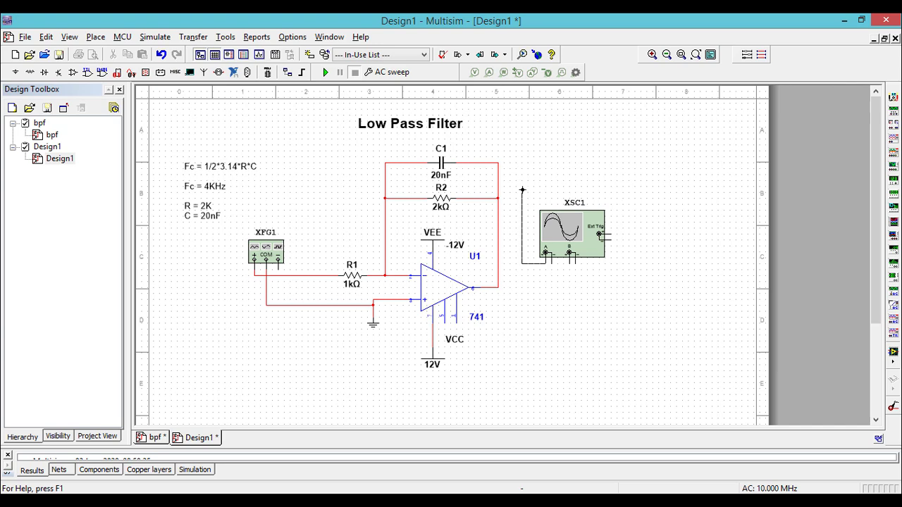
left_click(306, 276)
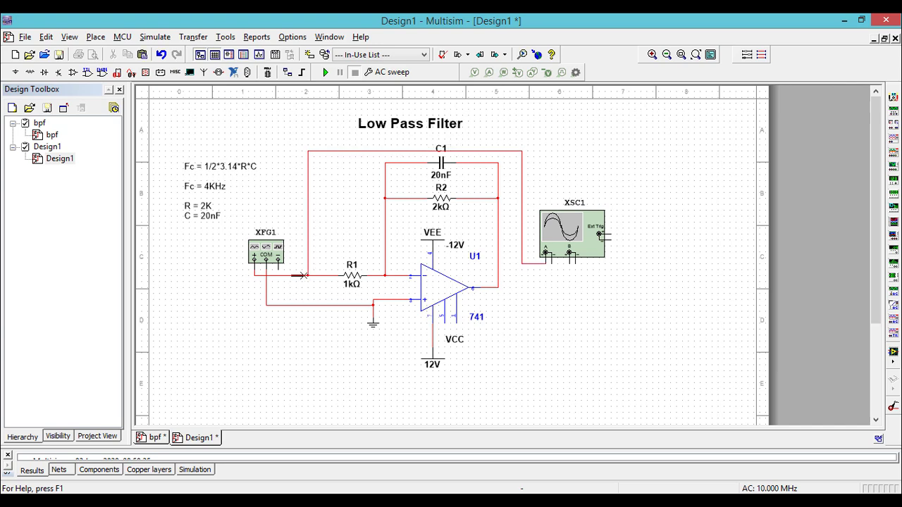
left_click(372, 325)
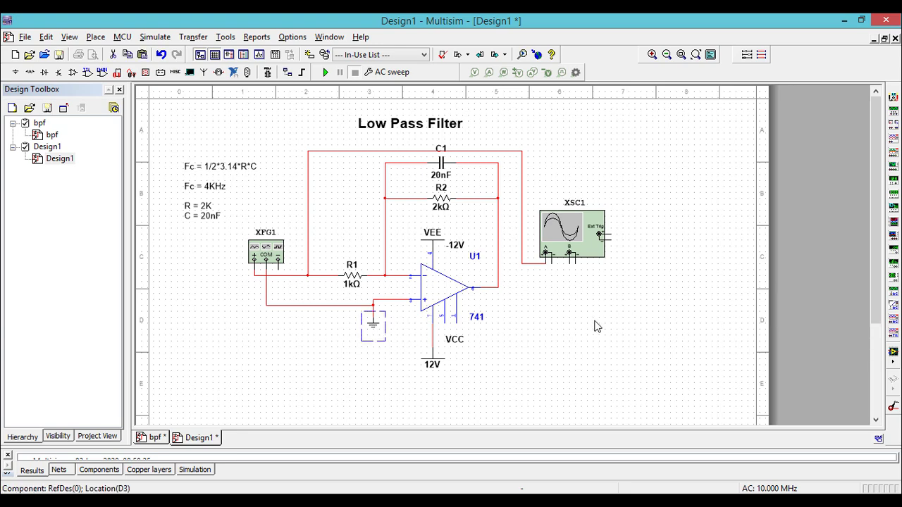
left_click(605, 323)
key("ctrl+v")
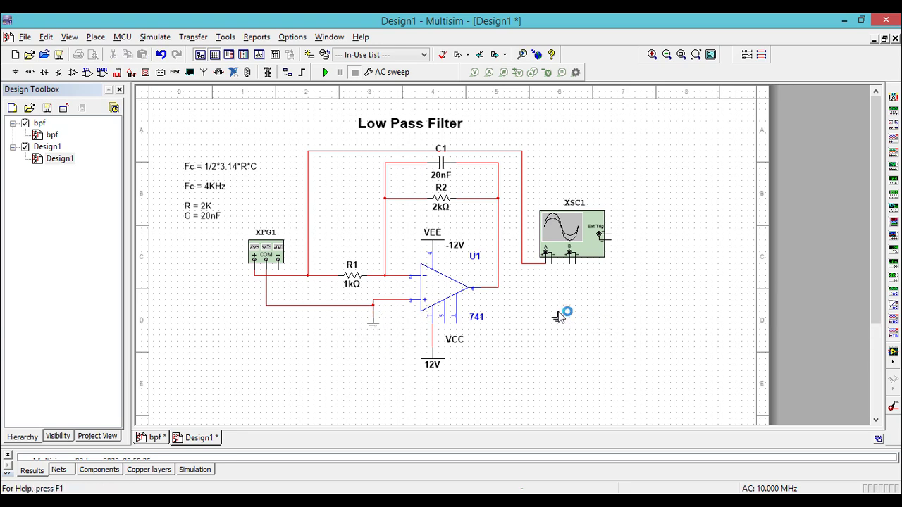
left_click(557, 308)
left_click(552, 263)
left_click(552, 308)
Wire oscilloscope channel B's positive terminal to the op-amp output and its negative terminal to the oscilloscope's ground wire
left_click(569, 261)
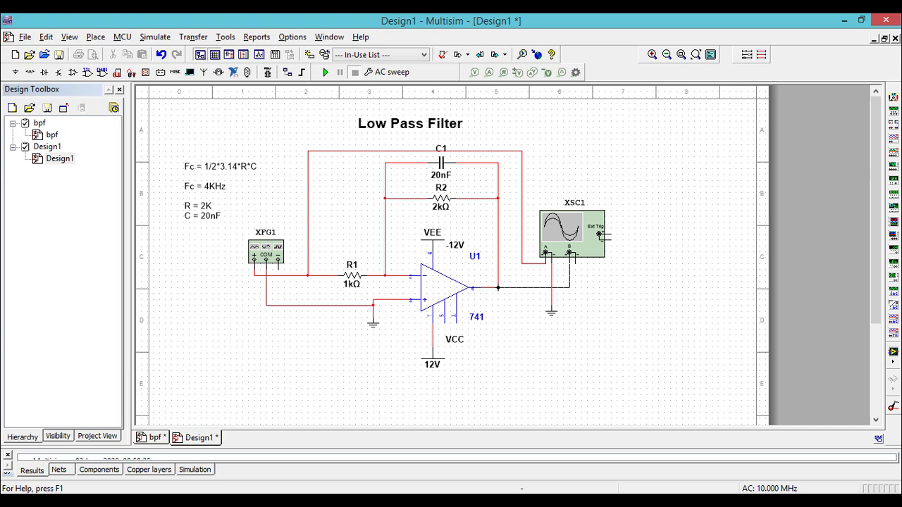
left_click(499, 288)
left_click(552, 294)
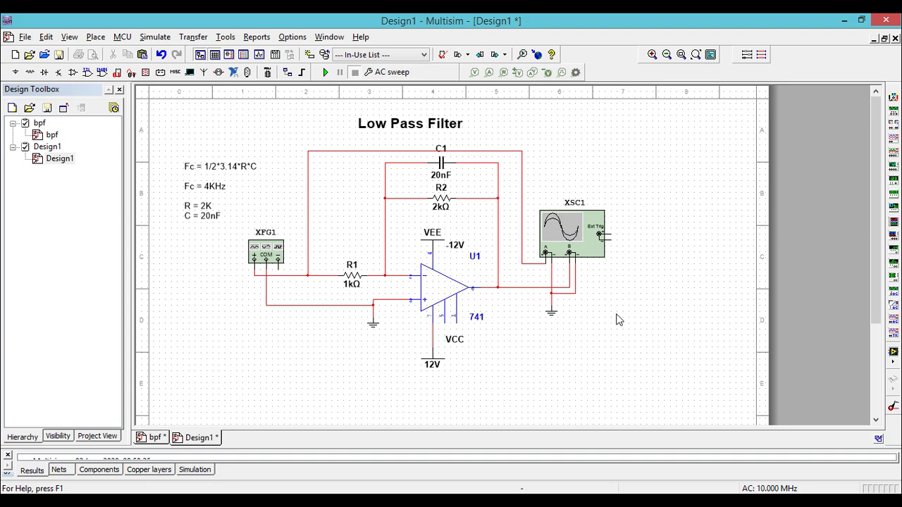
Change the active analysis from AC Sweep to Interactive Simulation and save the setting
left_click(428, 76)
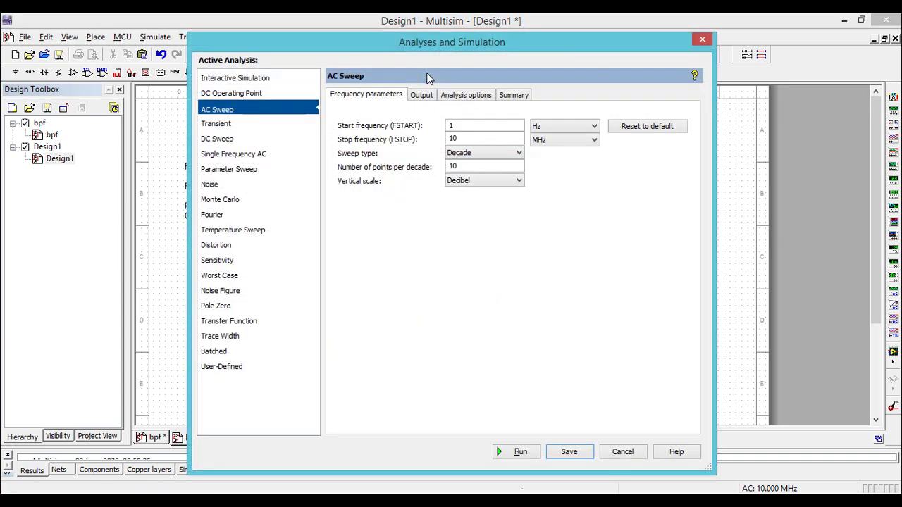
left_click(246, 80)
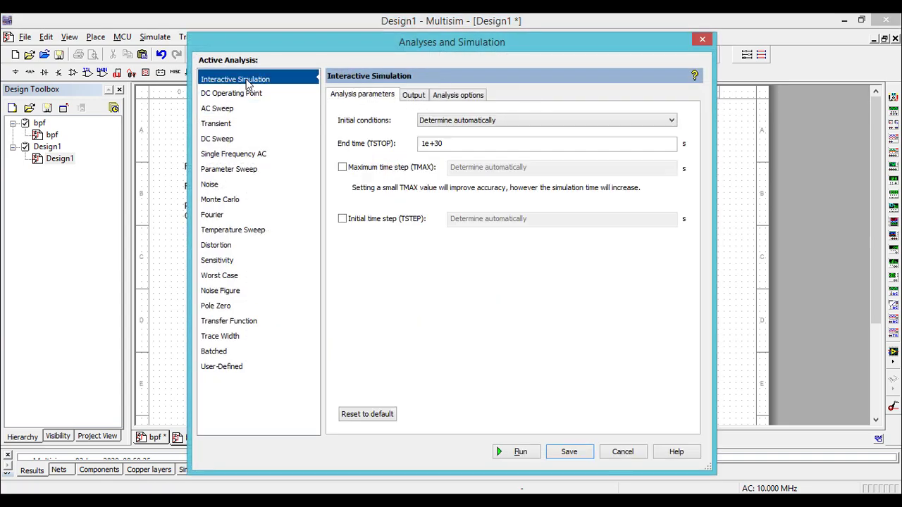
left_click(570, 452)
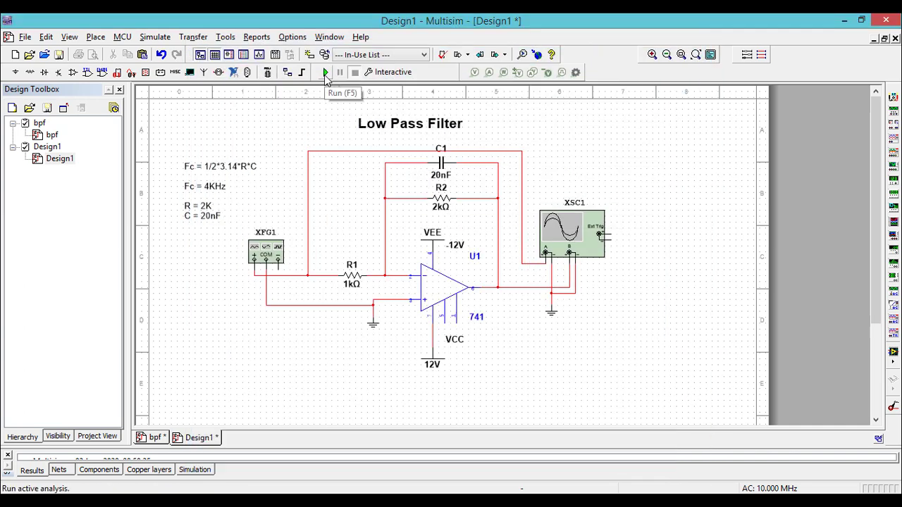
Run the interactive simulation and open the oscilloscope's display
left_click(326, 74)
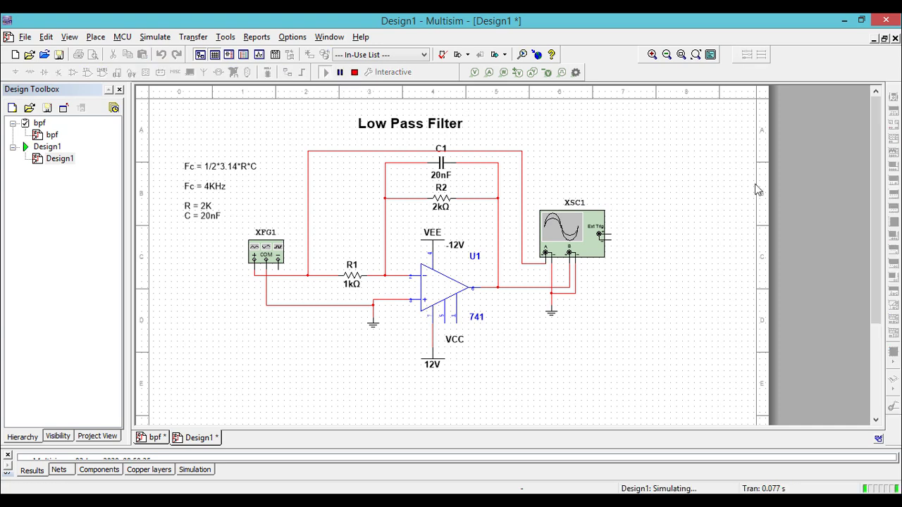
double_click(560, 231)
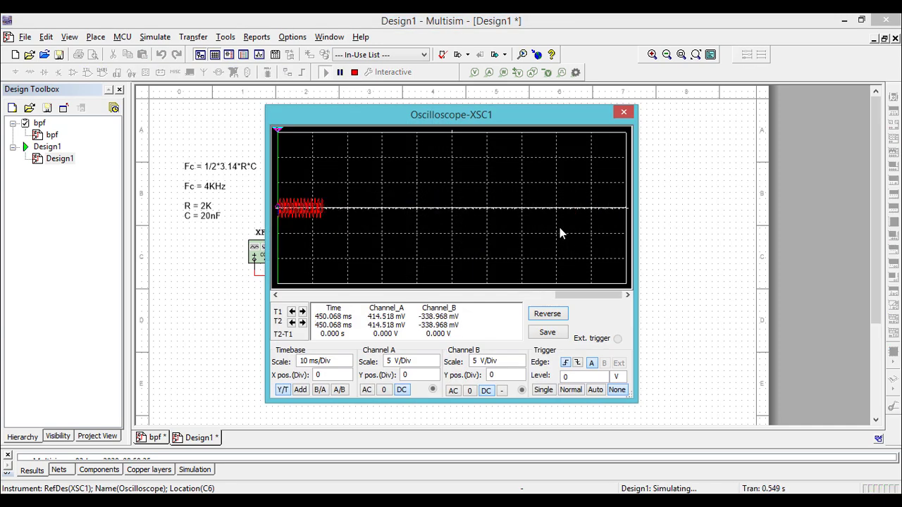
Set both oscilloscope channels' scale to 2 V/Div and the timebase to 2 ms/Div
left_click(506, 365)
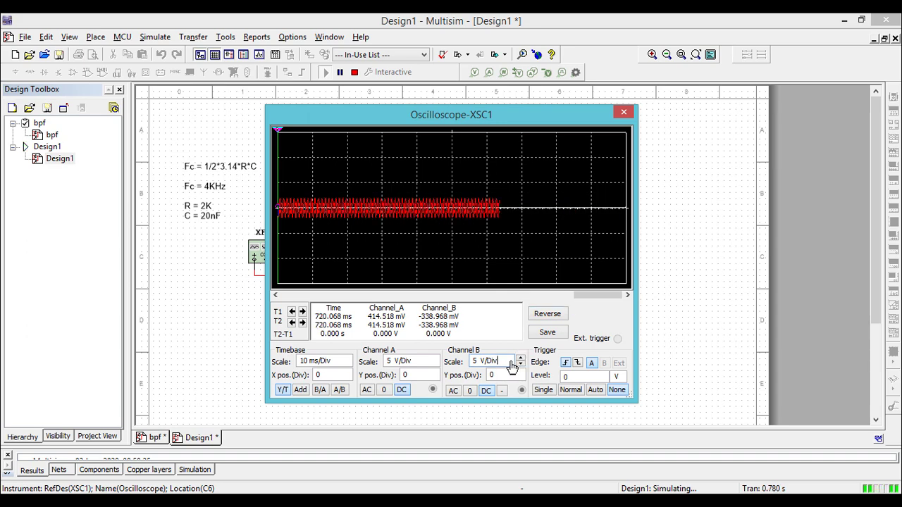
left_click(520, 366)
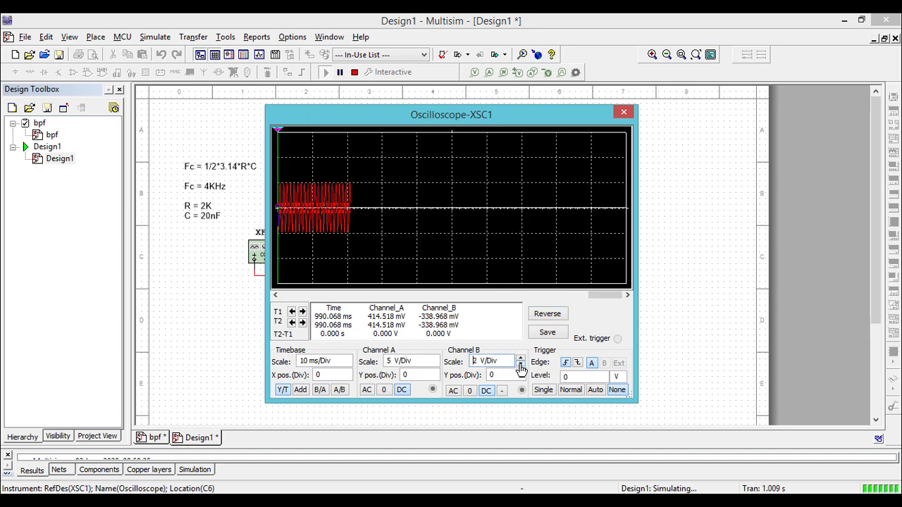
left_click(428, 361)
left_click(434, 364)
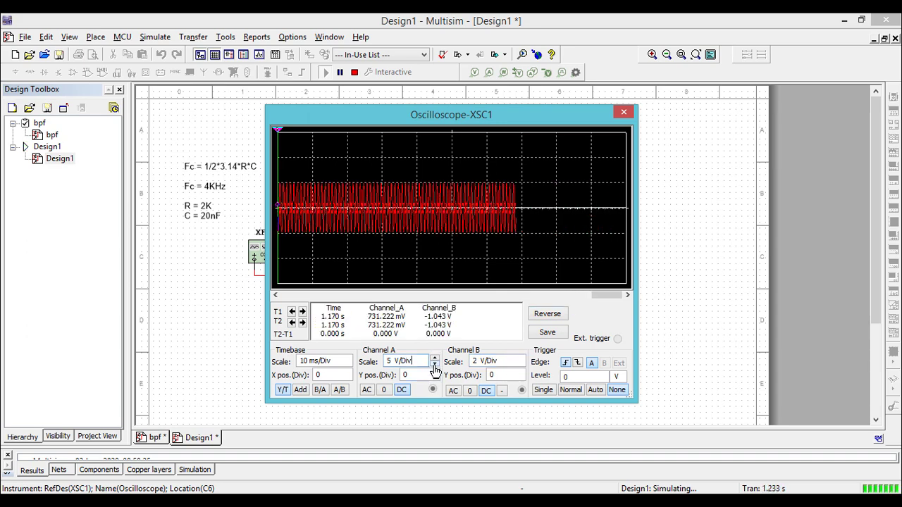
left_click(330, 362)
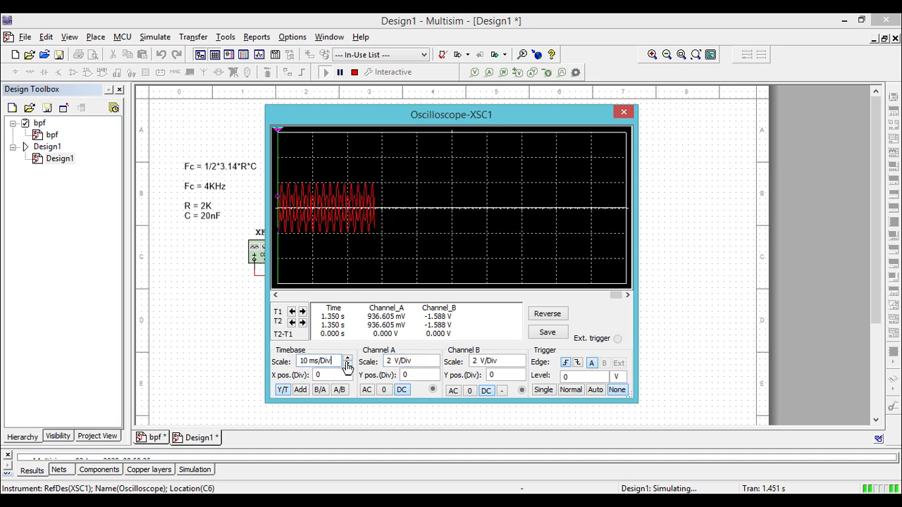
left_click(347, 365)
left_click(347, 365)
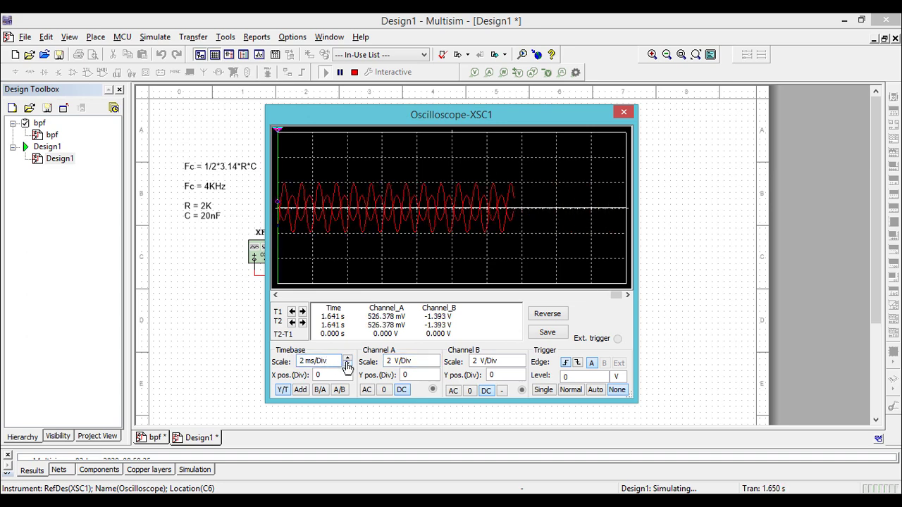
Reverse the oscilloscope display to a white background and set its trigger to Single
left_click_drag(475, 116, 567, 104)
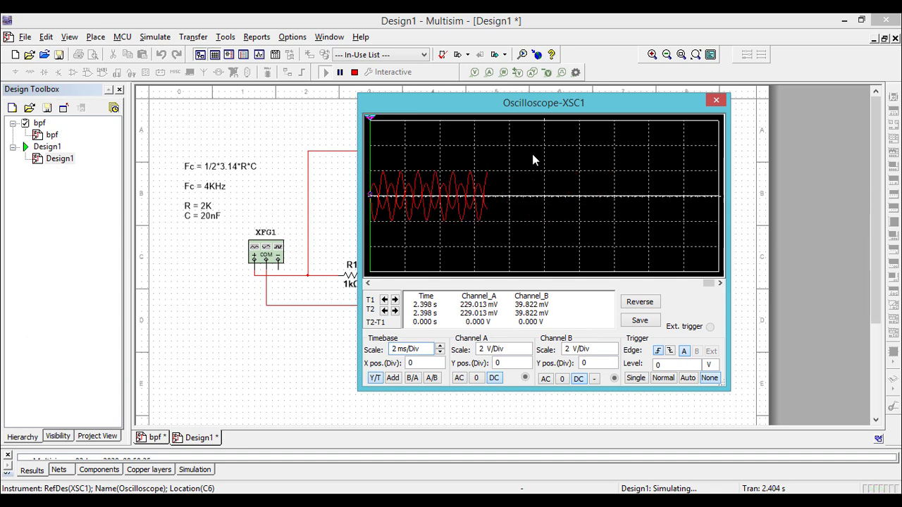
left_click(643, 305)
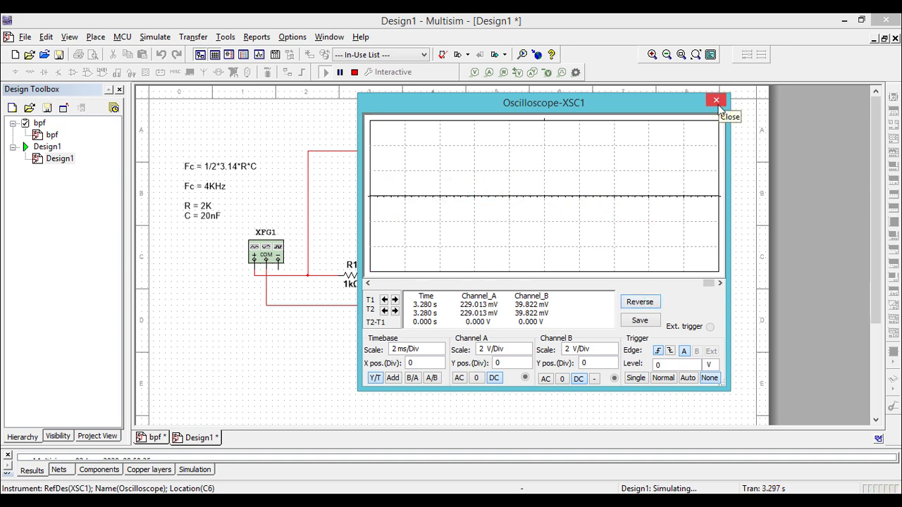
left_click(636, 379)
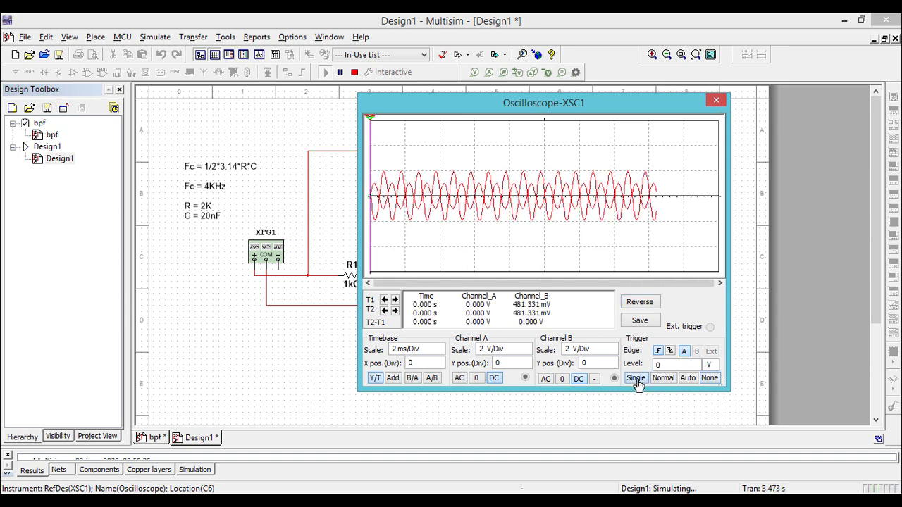
Stop the simulation and change the net color of the op-amp output wire to black
left_click(715, 101)
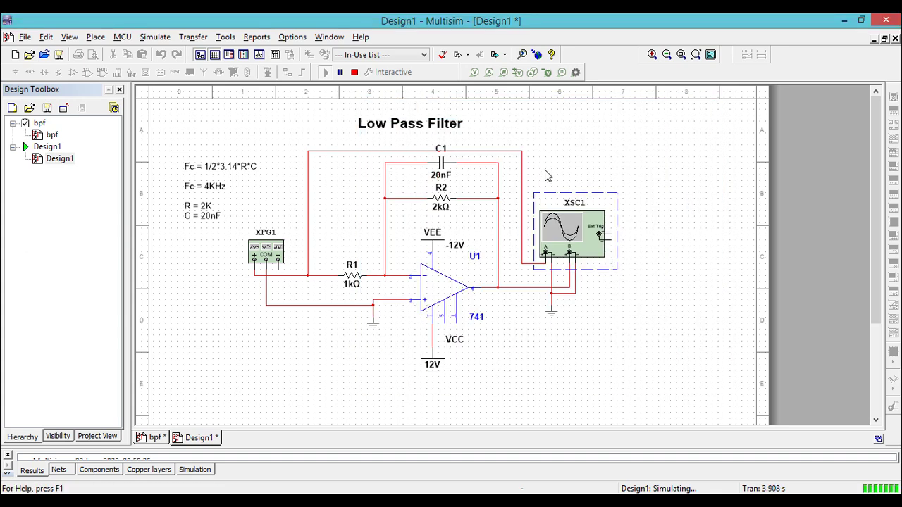
left_click(355, 72)
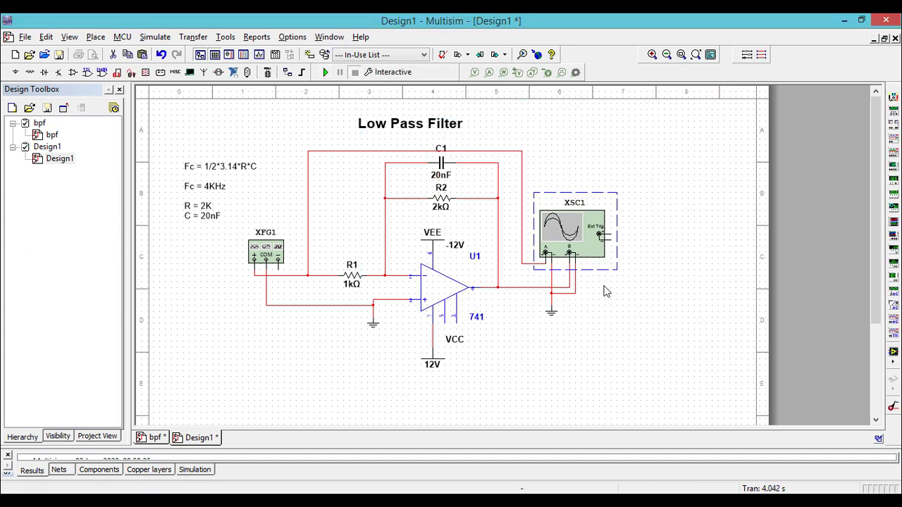
left_click(523, 219)
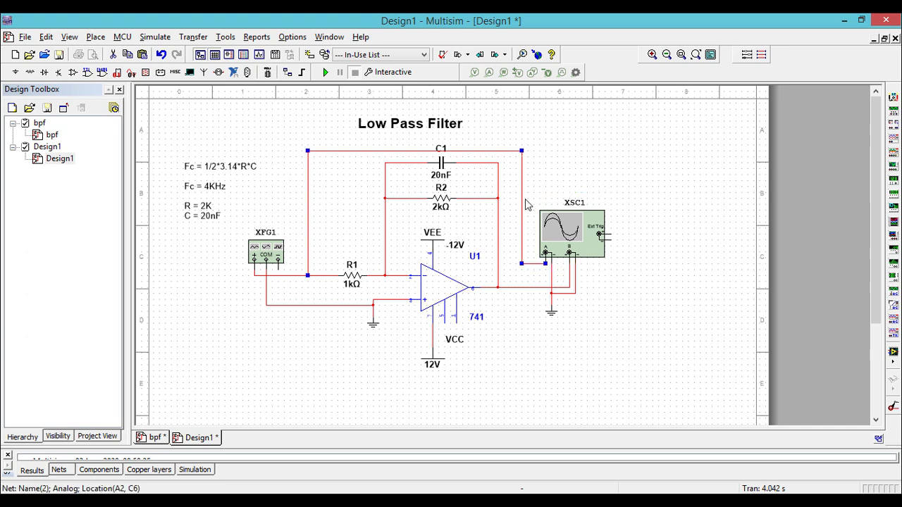
left_click(530, 288)
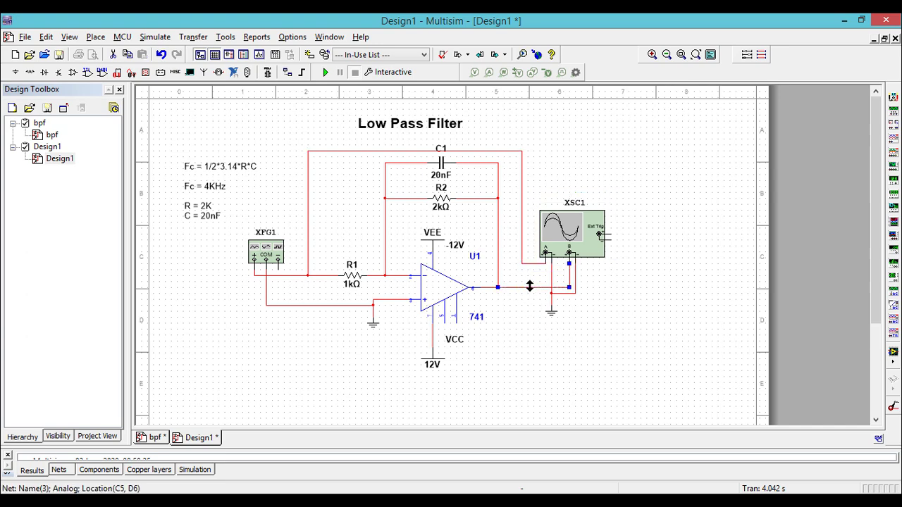
key("ctrl+c")
left_click(525, 344)
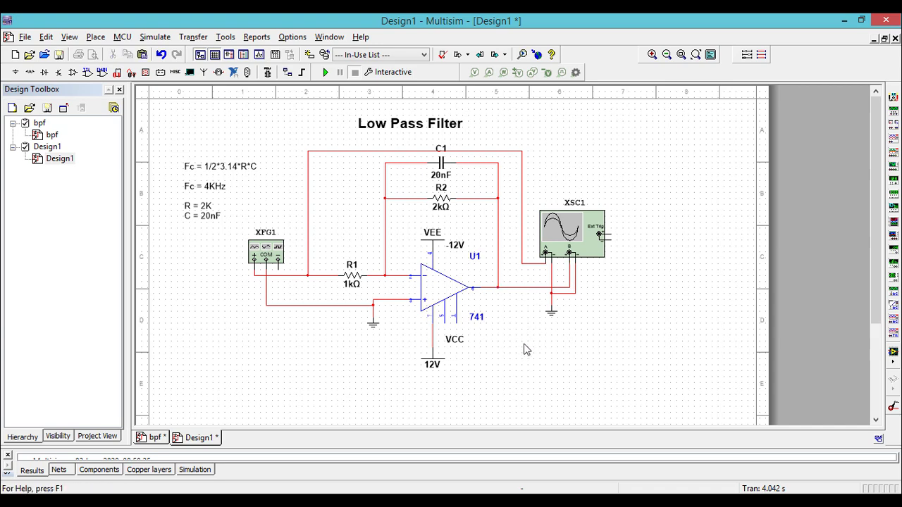
double_click(524, 288)
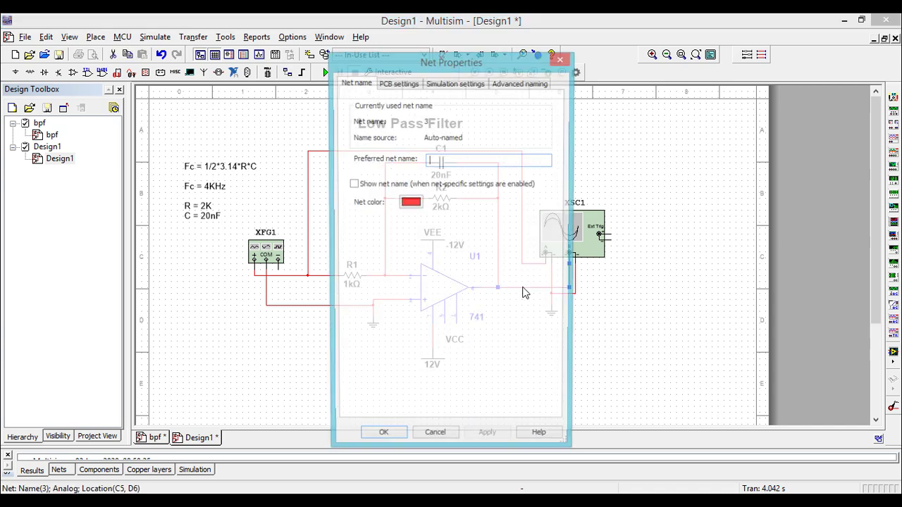
left_click(412, 203)
left_click(492, 336)
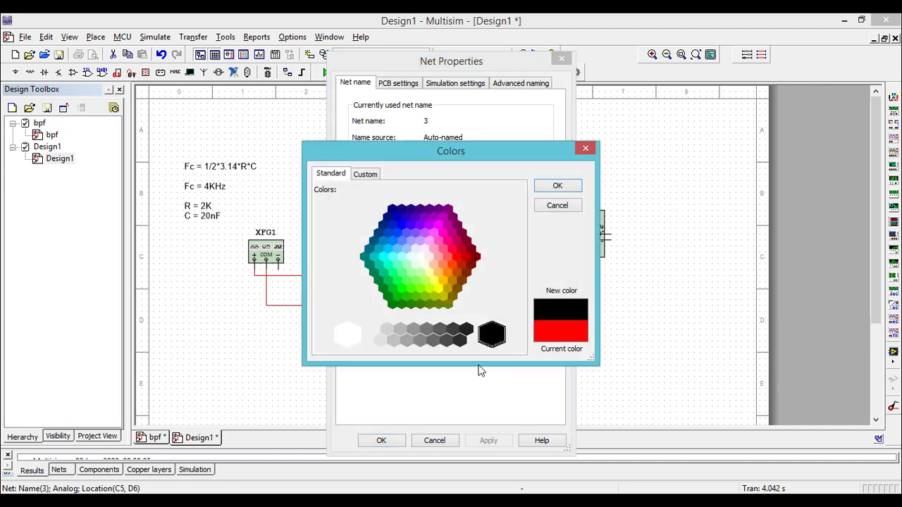
left_click(392, 443)
left_click(557, 186)
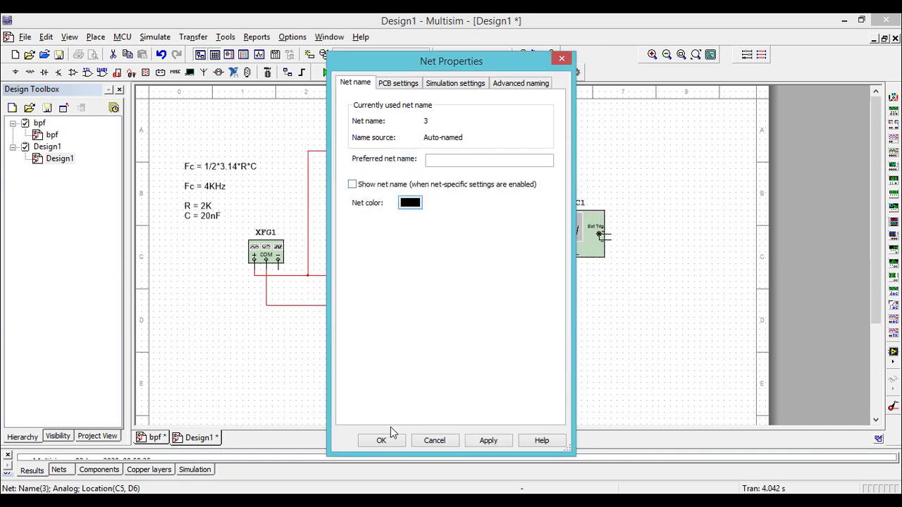
left_click(380, 441)
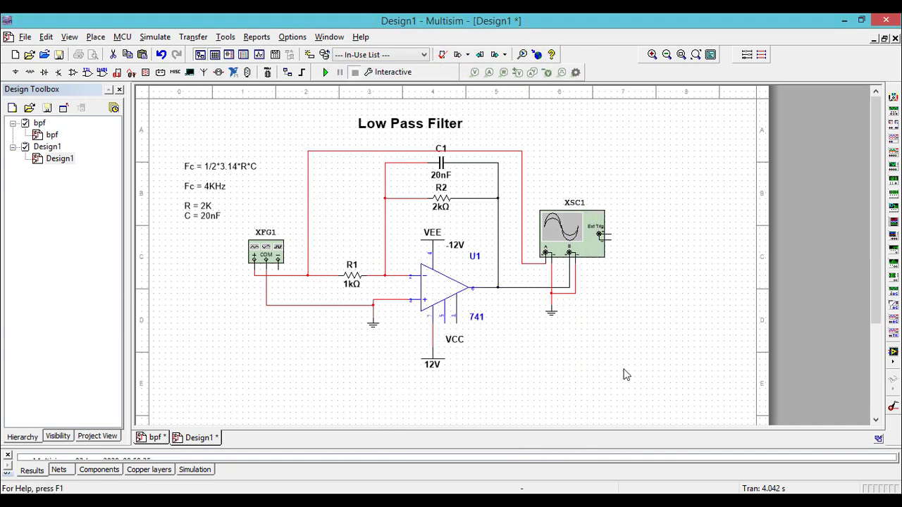
Rerun the simulation with the oscilloscope set to 1 V/Div on both channels and a 1 ms/Div timebase
left_click(326, 71)
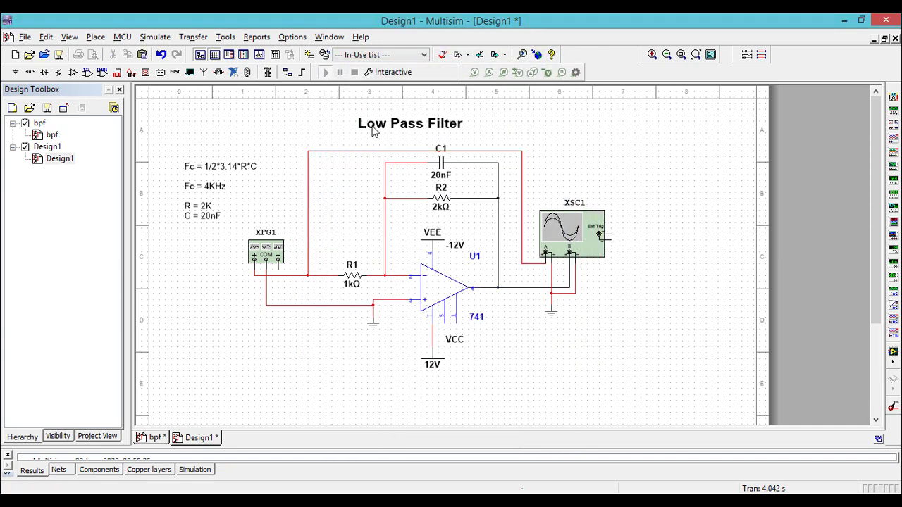
double_click(579, 237)
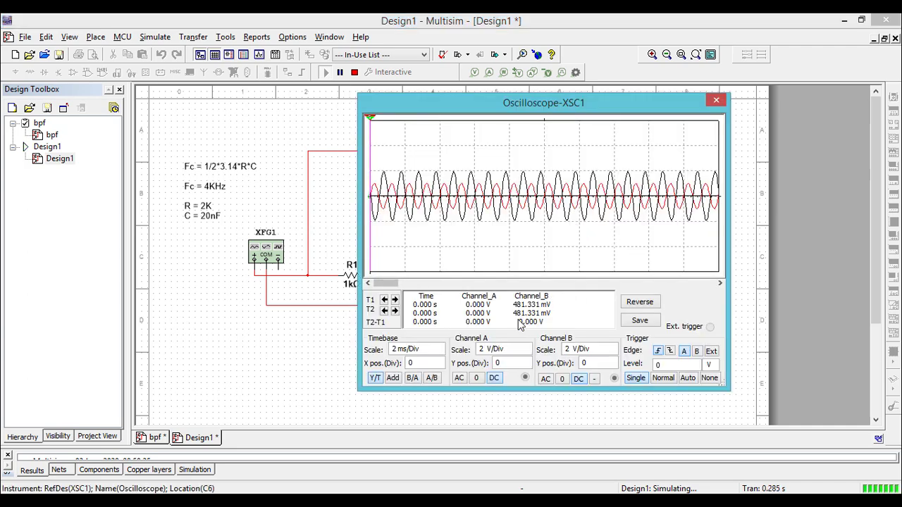
left_click(525, 351)
left_click(528, 353)
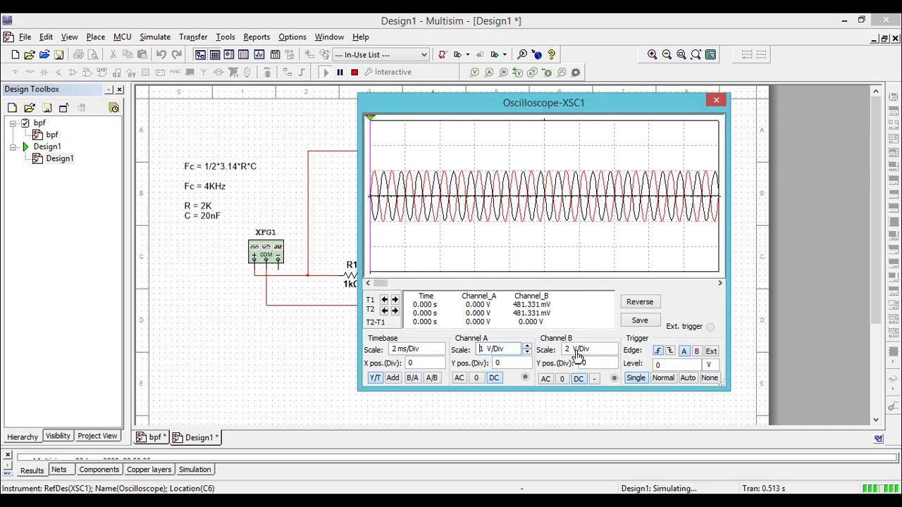
left_click(605, 353)
left_click(613, 353)
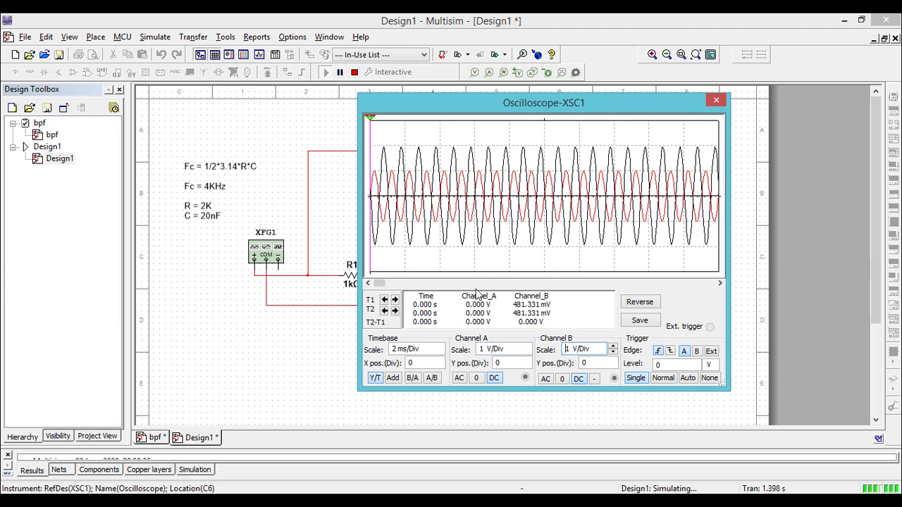
left_click(440, 355)
left_click(440, 354)
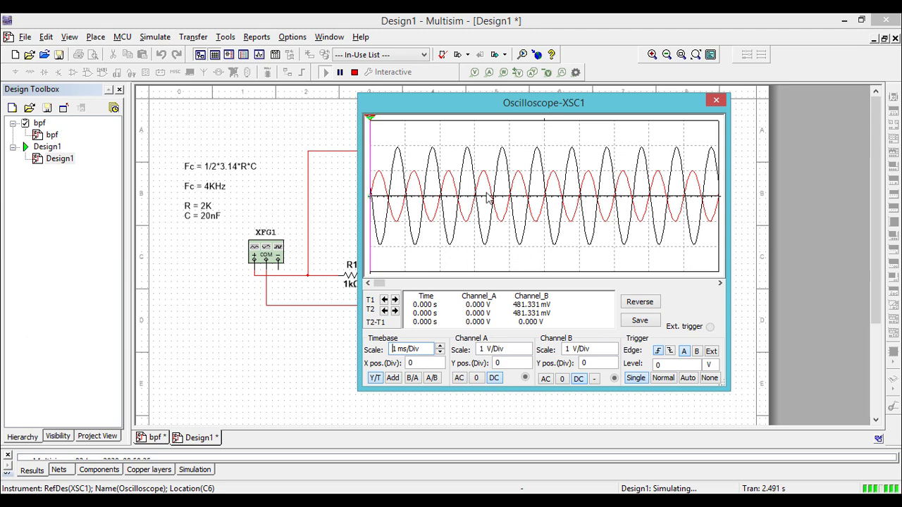
Set the function generator's frequency to 10000 Hz and restart the simulation
double_click(274, 252)
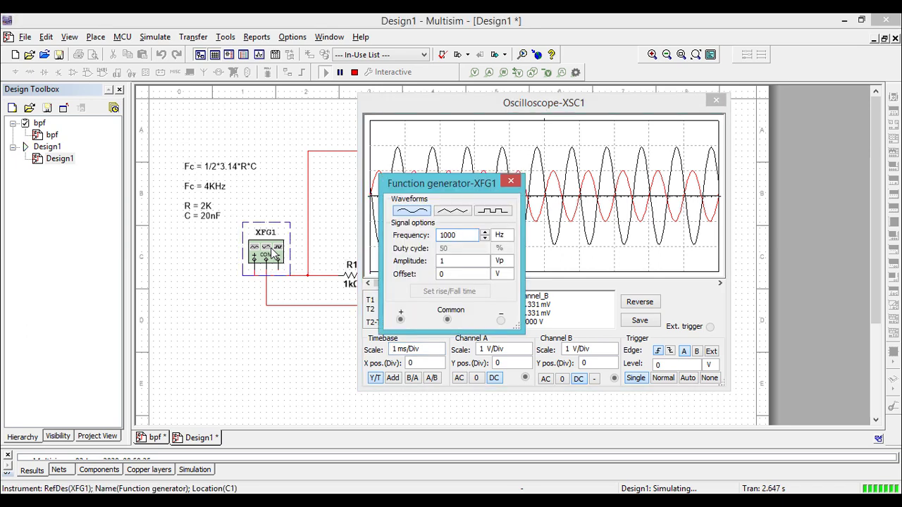
left_click_drag(434, 187, 229, 146)
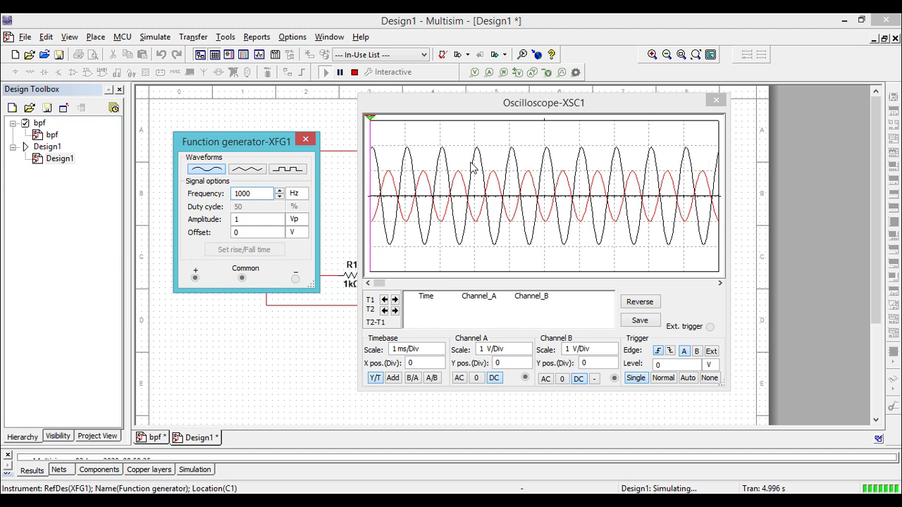
left_click(254, 199)
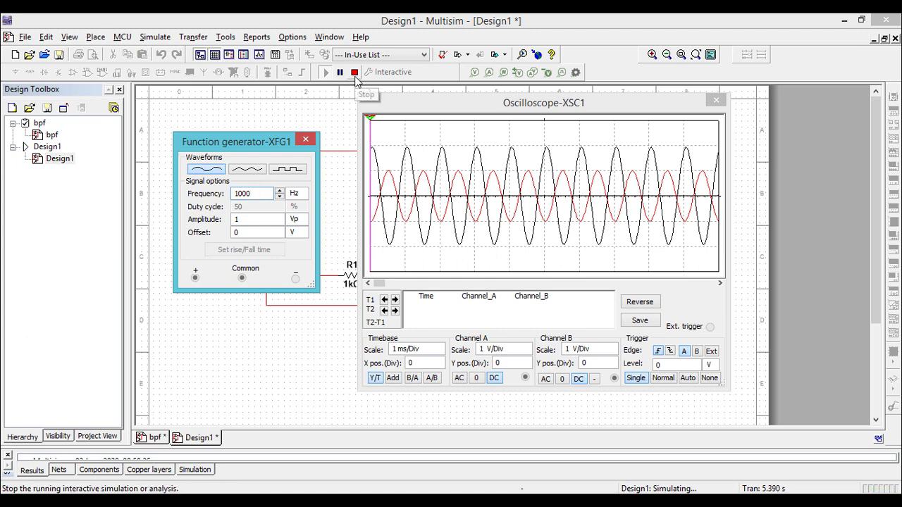
left_click(355, 73)
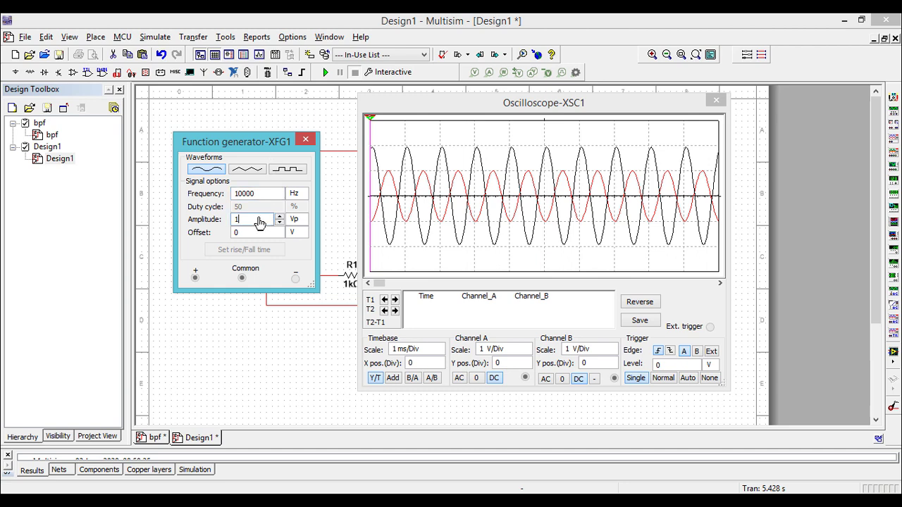
left_click(325, 73)
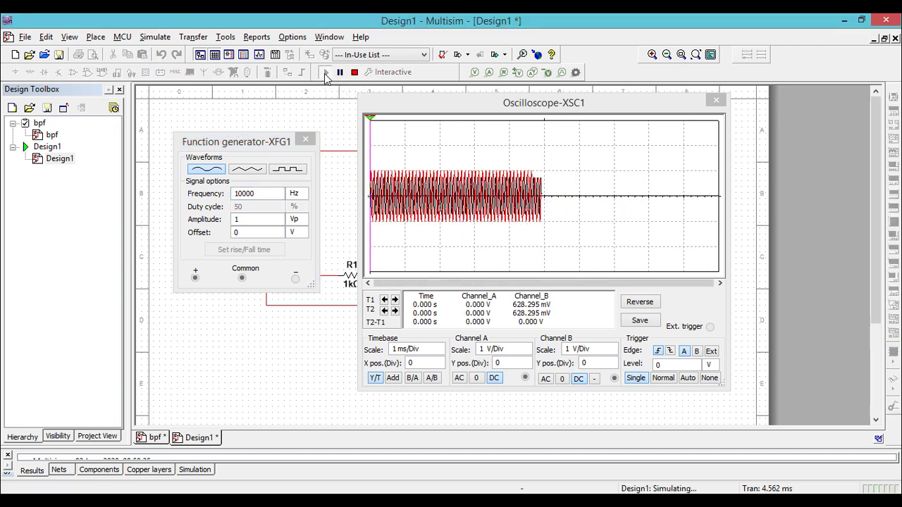
Set the oscilloscope's timebase to 100 us/Div
left_click(425, 354)
left_click(440, 352)
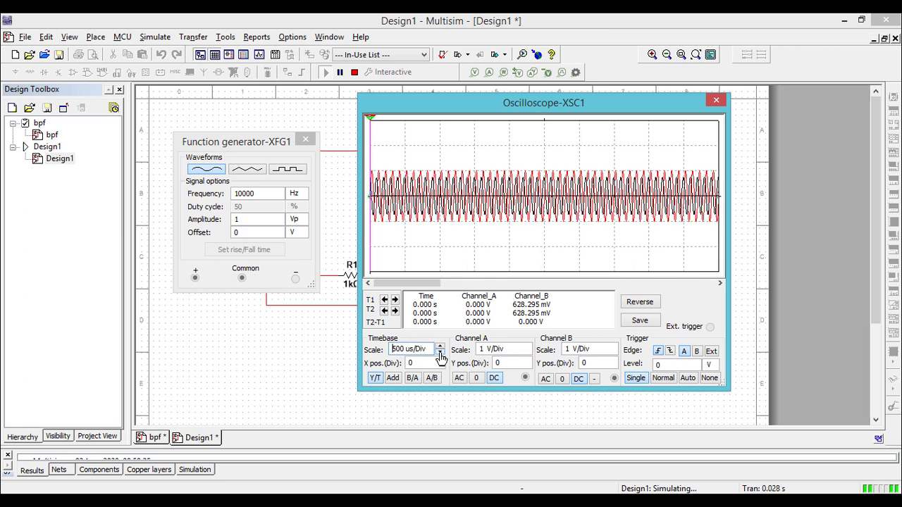
left_click(440, 352)
left_click(440, 352)
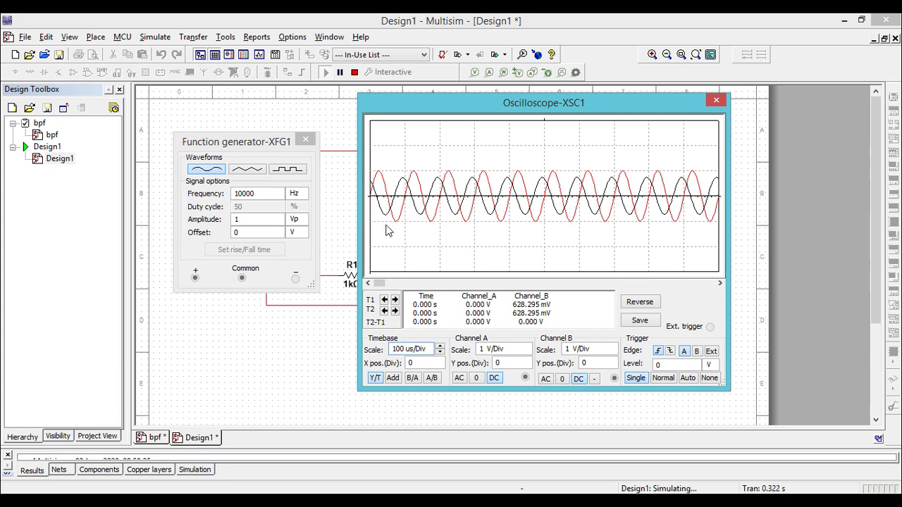
Restart the simulation with the function generator at 100000 Hz and set the oscilloscope's timebase to 10 us/Div
left_click(265, 200)
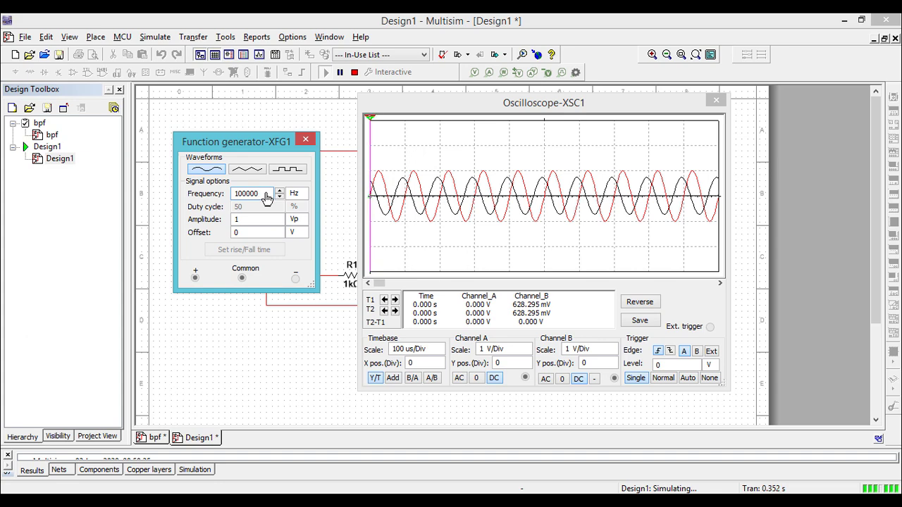
left_click(354, 73)
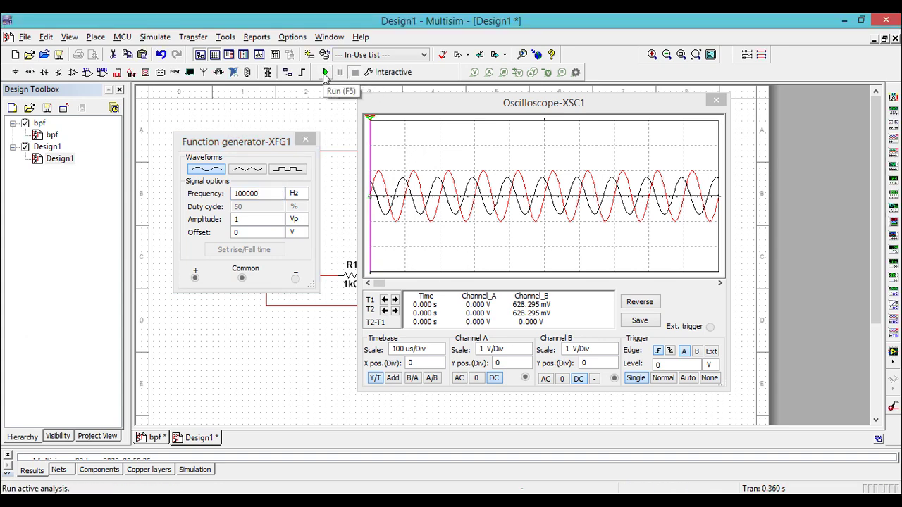
left_click(326, 73)
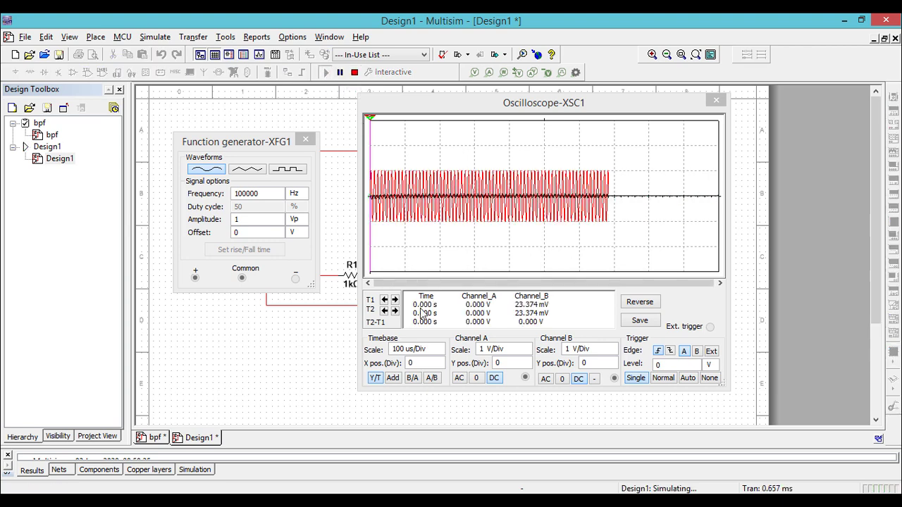
left_click(435, 354)
left_click(440, 355)
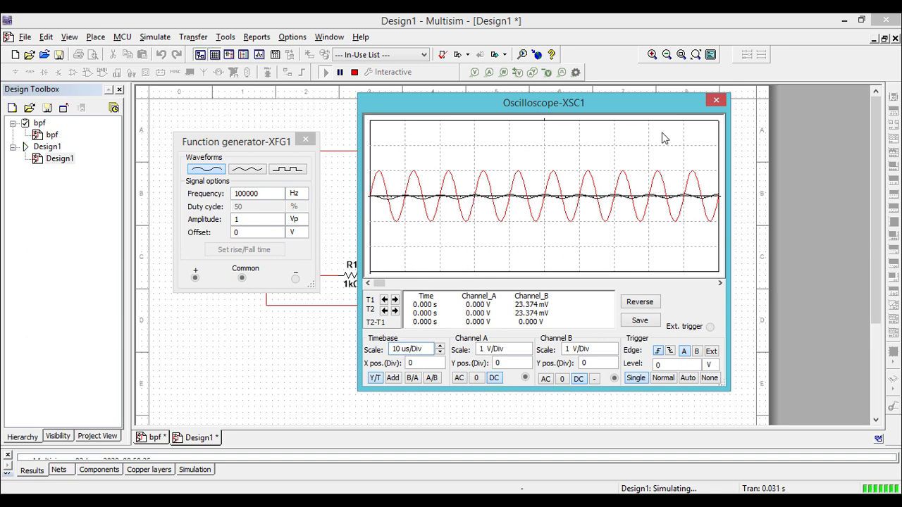
Close the oscilloscope and function generator displays and stop the simulation
left_click(716, 101)
left_click(306, 141)
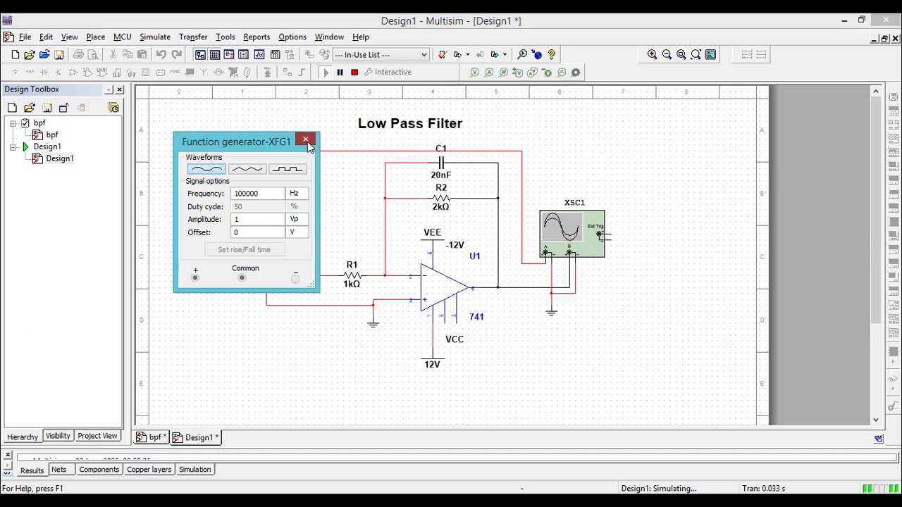
left_click(354, 72)
left_click(415, 73)
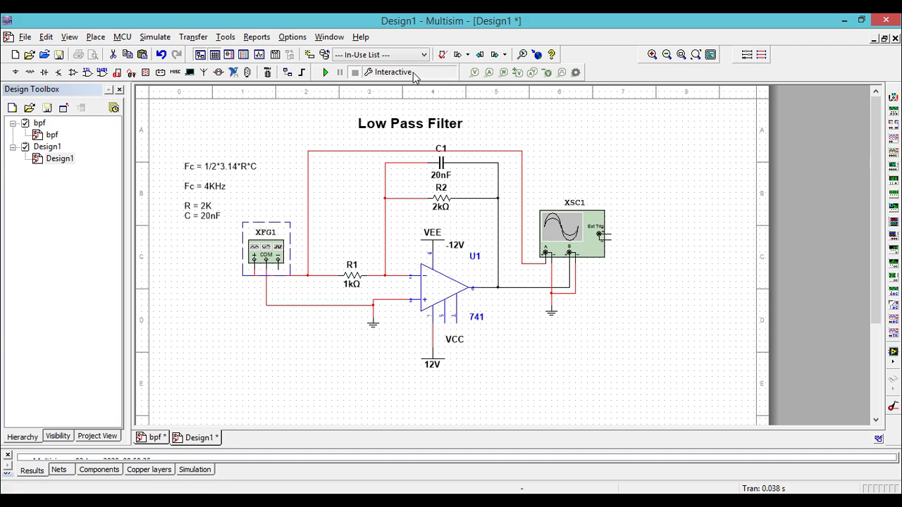
left_click(224, 111)
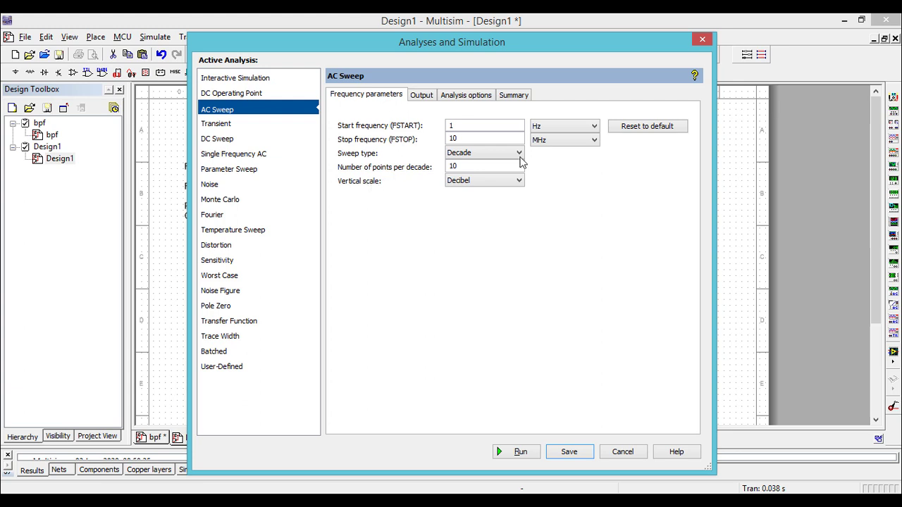
left_click(422, 98)
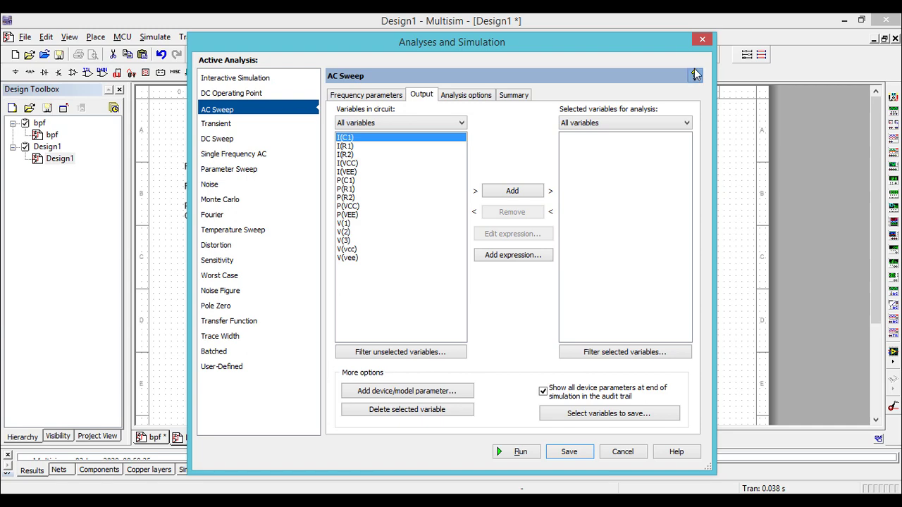
left_click(703, 40)
left_click(663, 314)
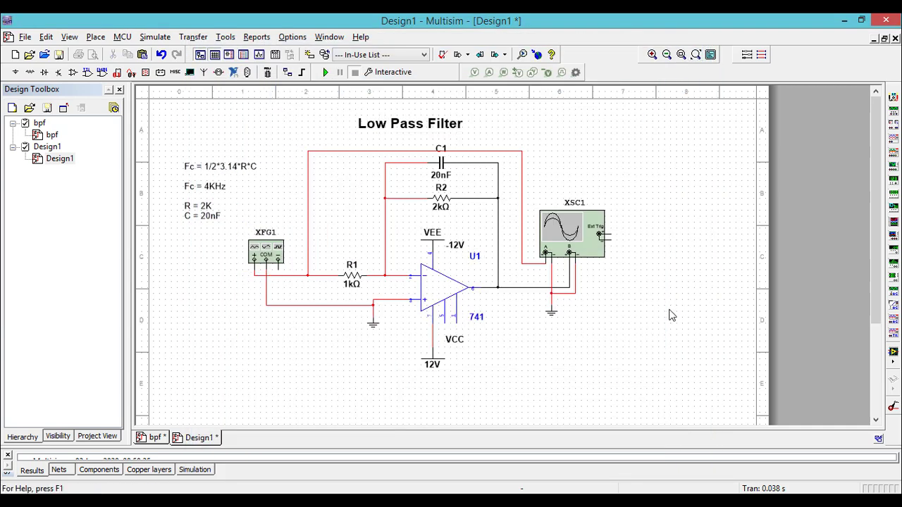
Name the net at the op-amp's output pin "output"
double_click(523, 292)
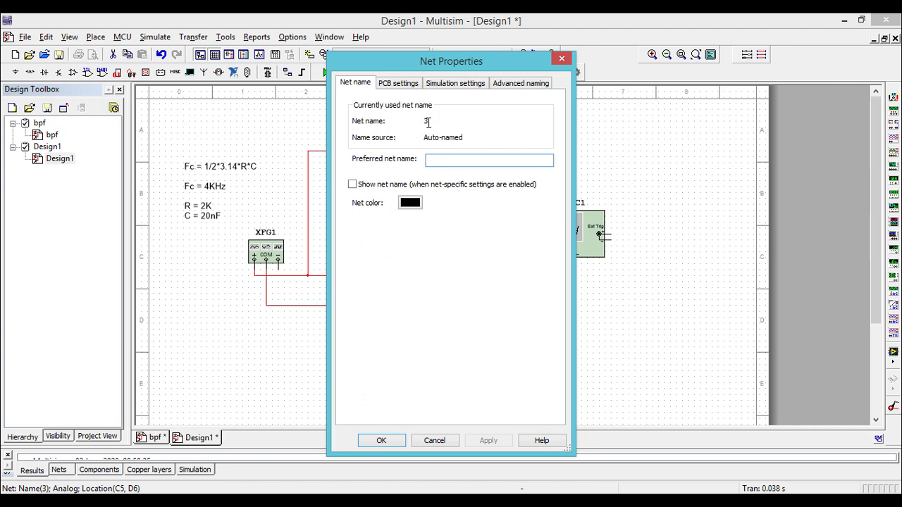
left_click(441, 161)
type("out")
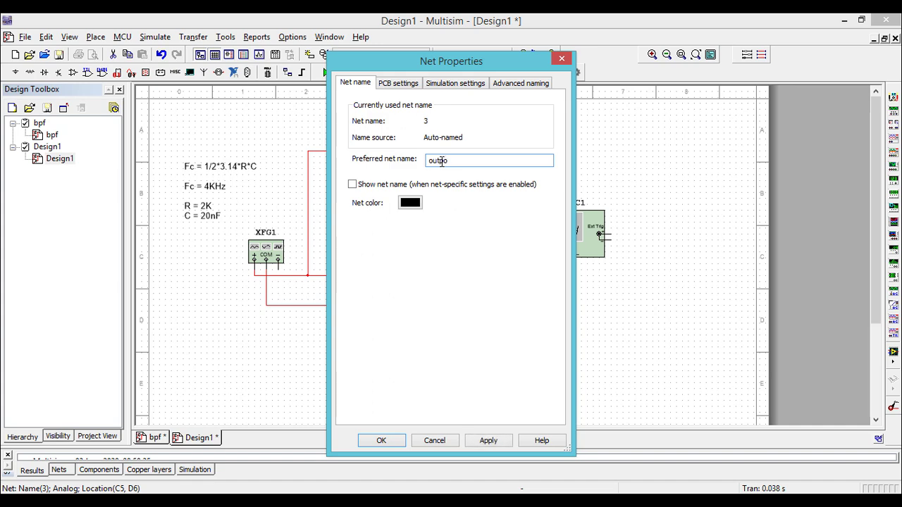
type("put")
left_click(381, 441)
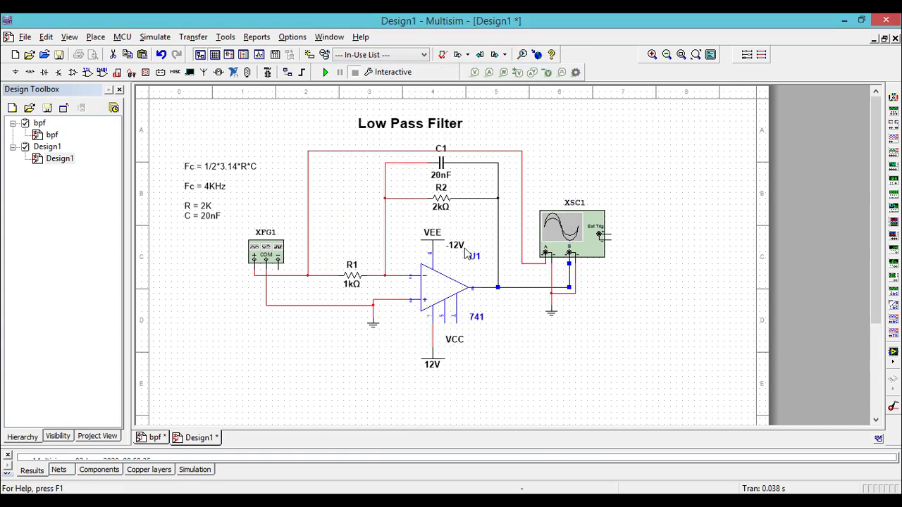
Run an AC Sweep analysis with V(output) as the selected variable and reposition the graph window
left_click(420, 75)
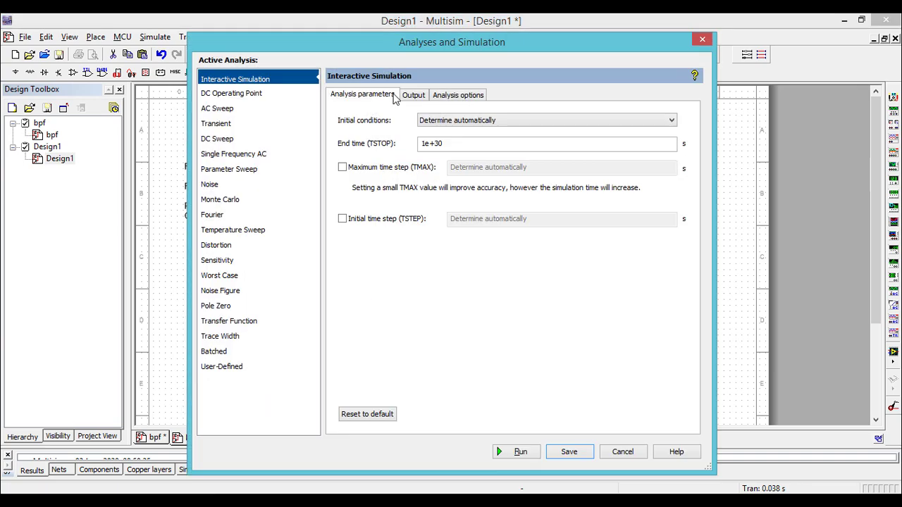
left_click(230, 112)
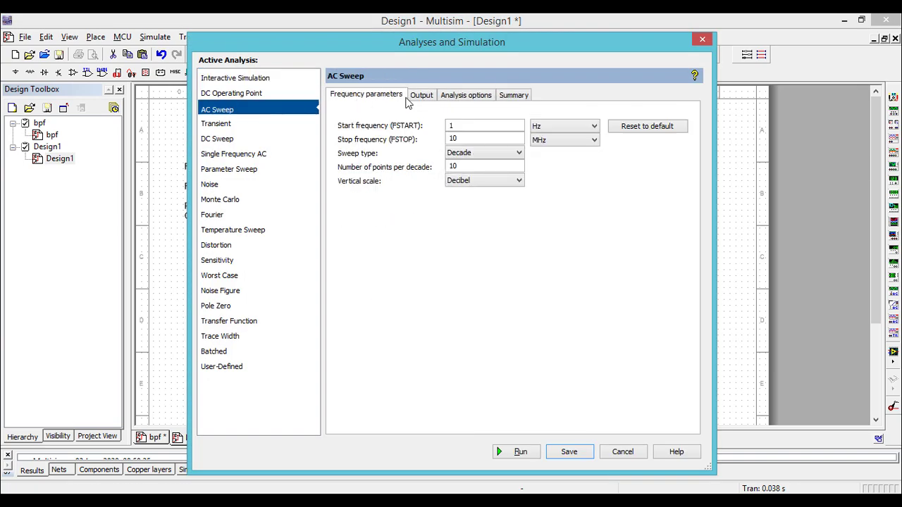
left_click(421, 99)
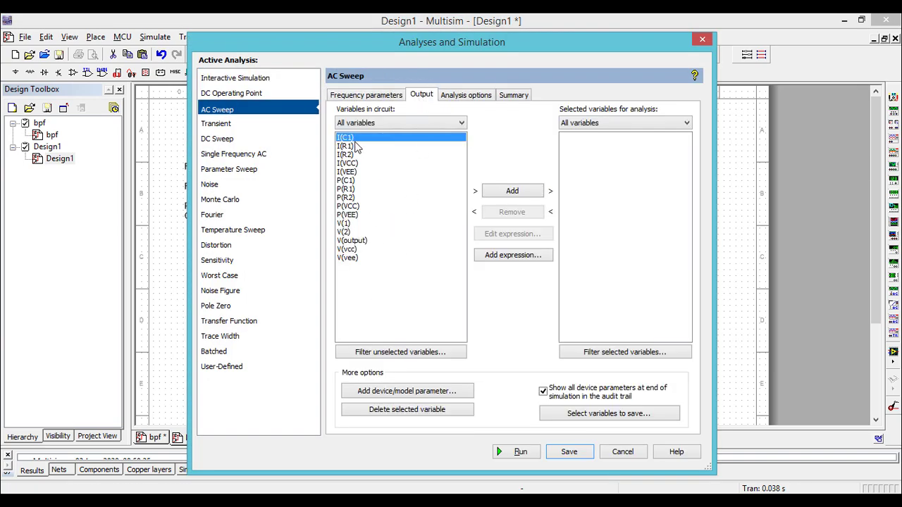
left_click(363, 241)
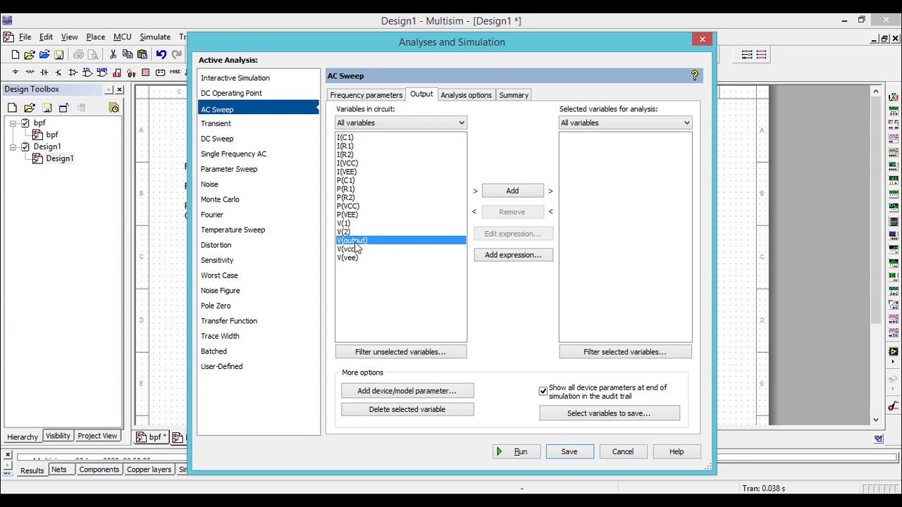
left_click(517, 191)
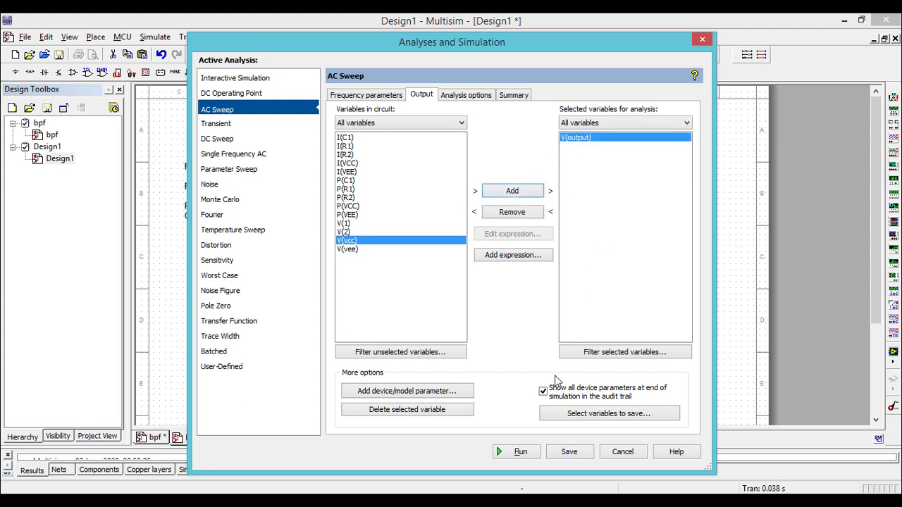
left_click(520, 453)
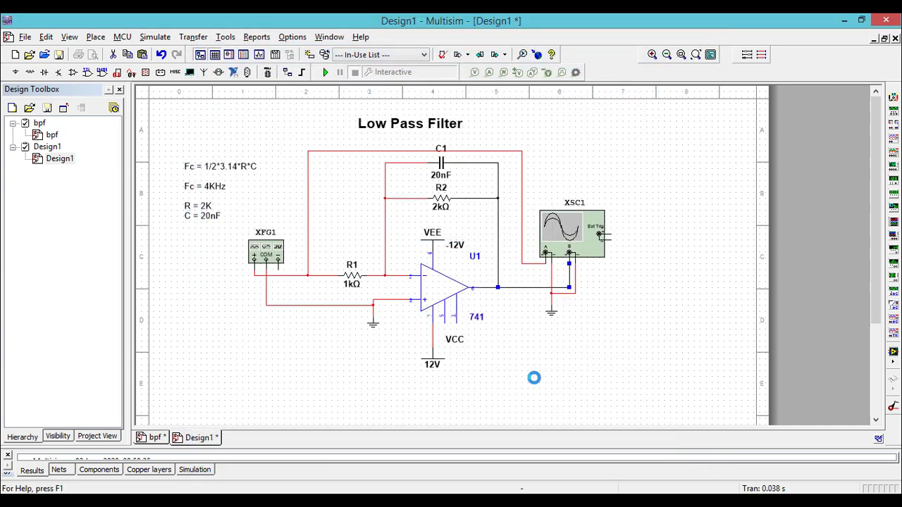
left_click(515, 322)
left_click_drag(458, 114, 475, 87)
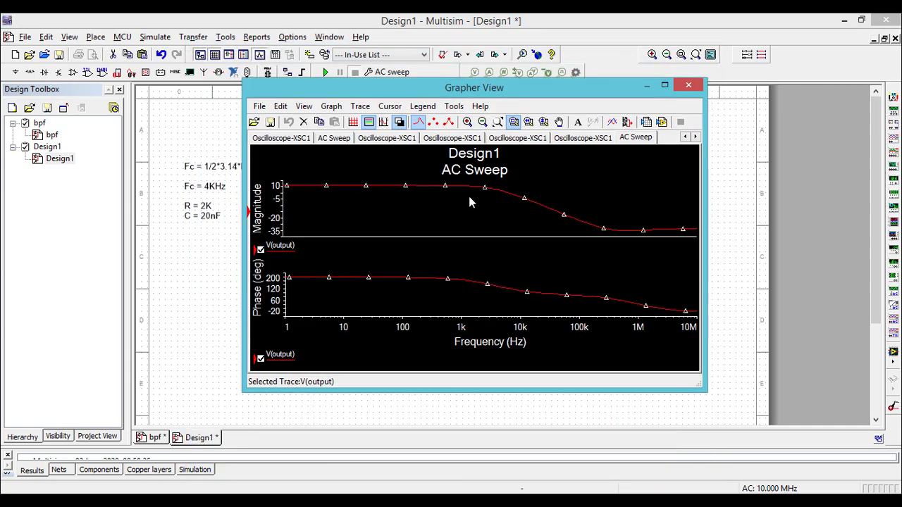
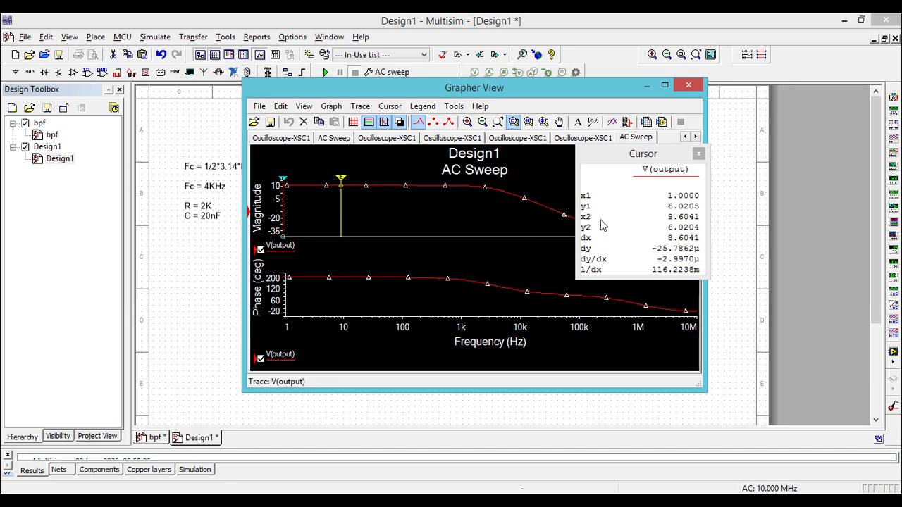
Move cursor 2 along the AC sweep's magnitude curve to about 3.93 kHz to read the gain near the cutoff
mouse_move(342, 181)
left_mouse_down()
mouse_move(401, 184)
mouse_move(389, 184)
left_mouse_up()
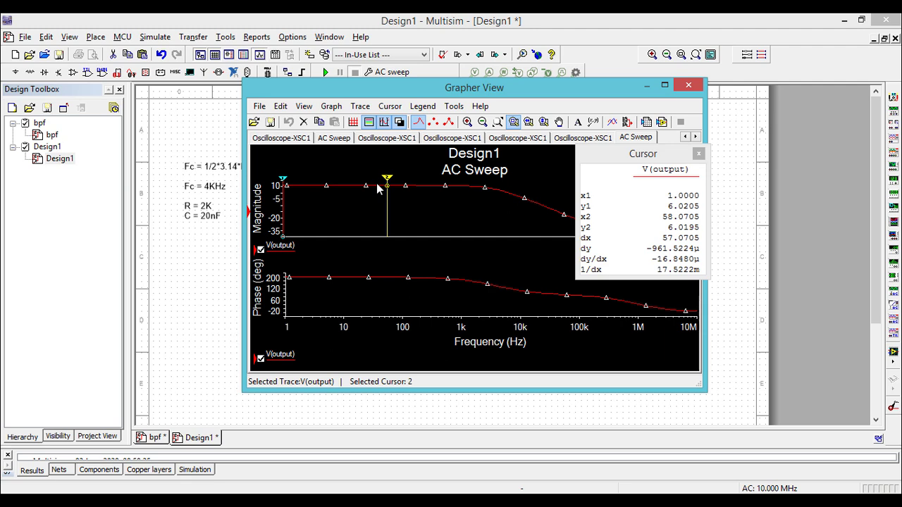
left_click_drag(385, 181, 415, 183)
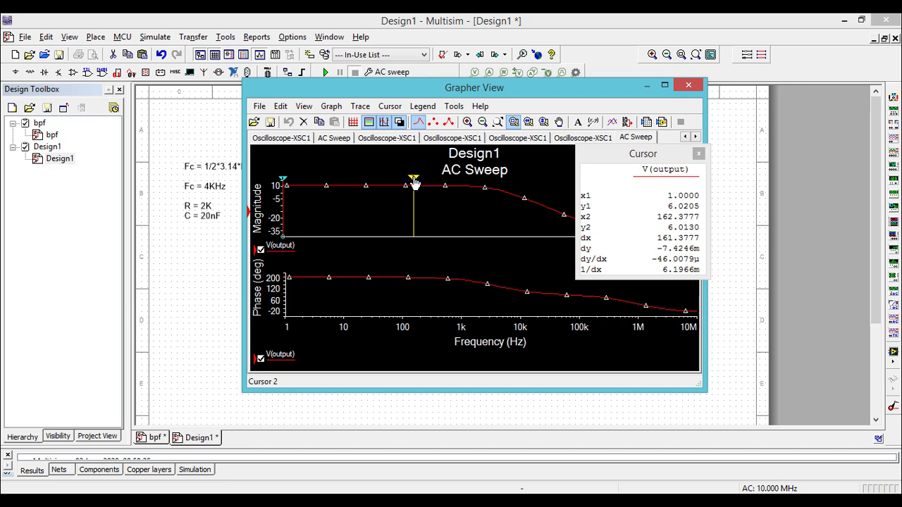
left_click_drag(415, 183, 496, 186)
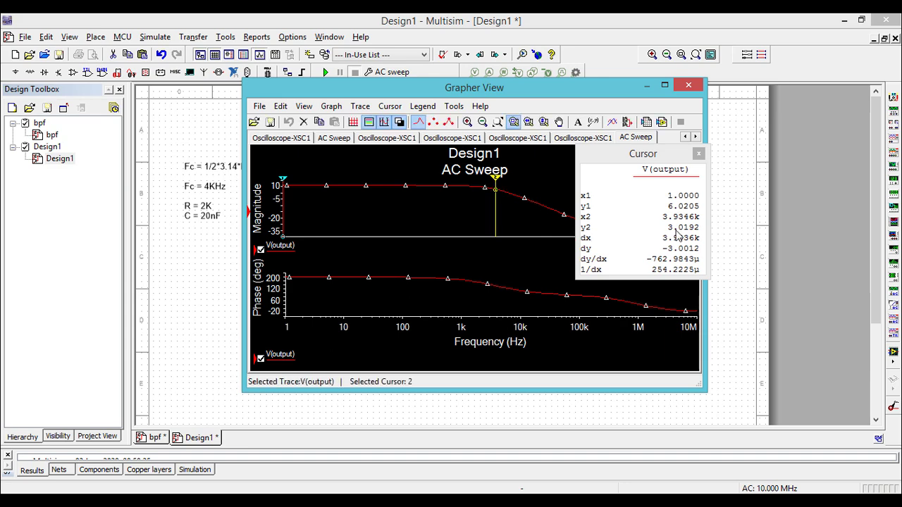